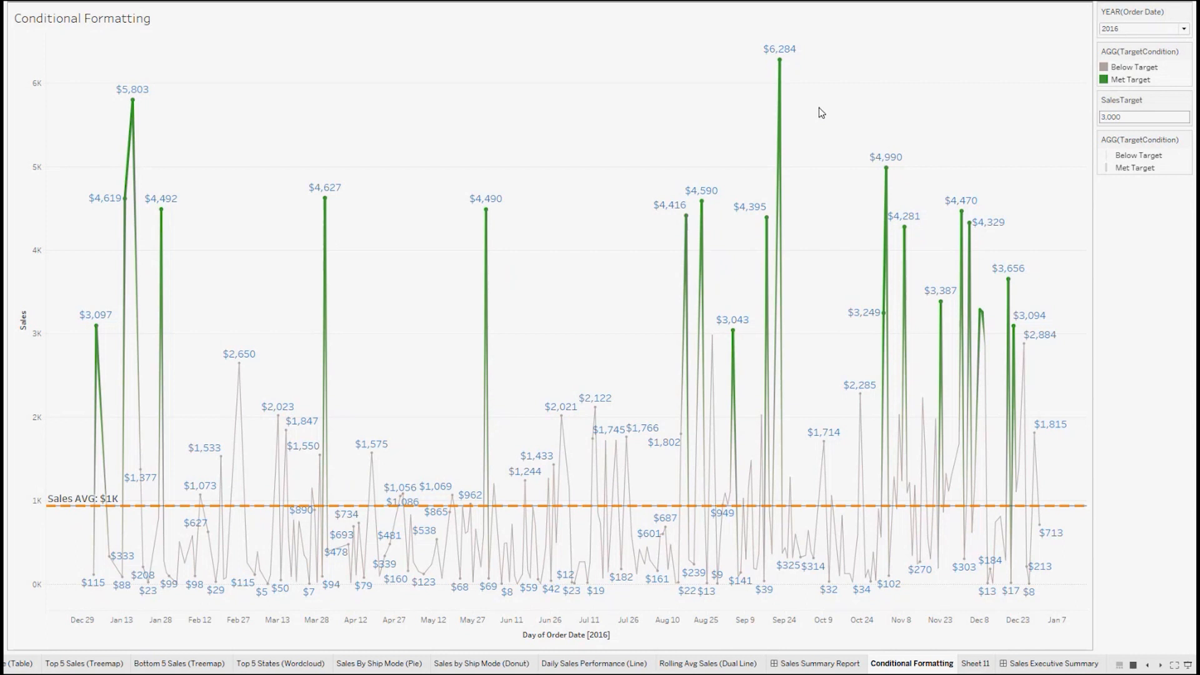
# Set the SalesTarget parameter to 8000 on the Conditional Formatting sheet
pyautogui.moveTo(786, 73)
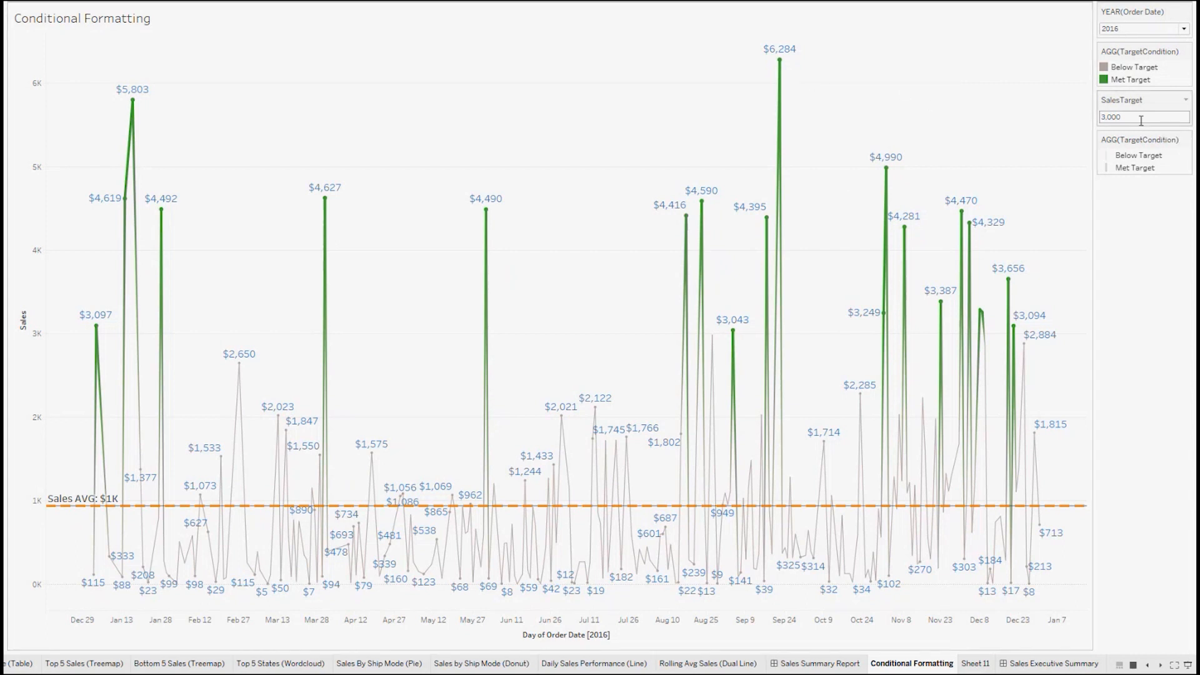
pyautogui.click(1160, 118)
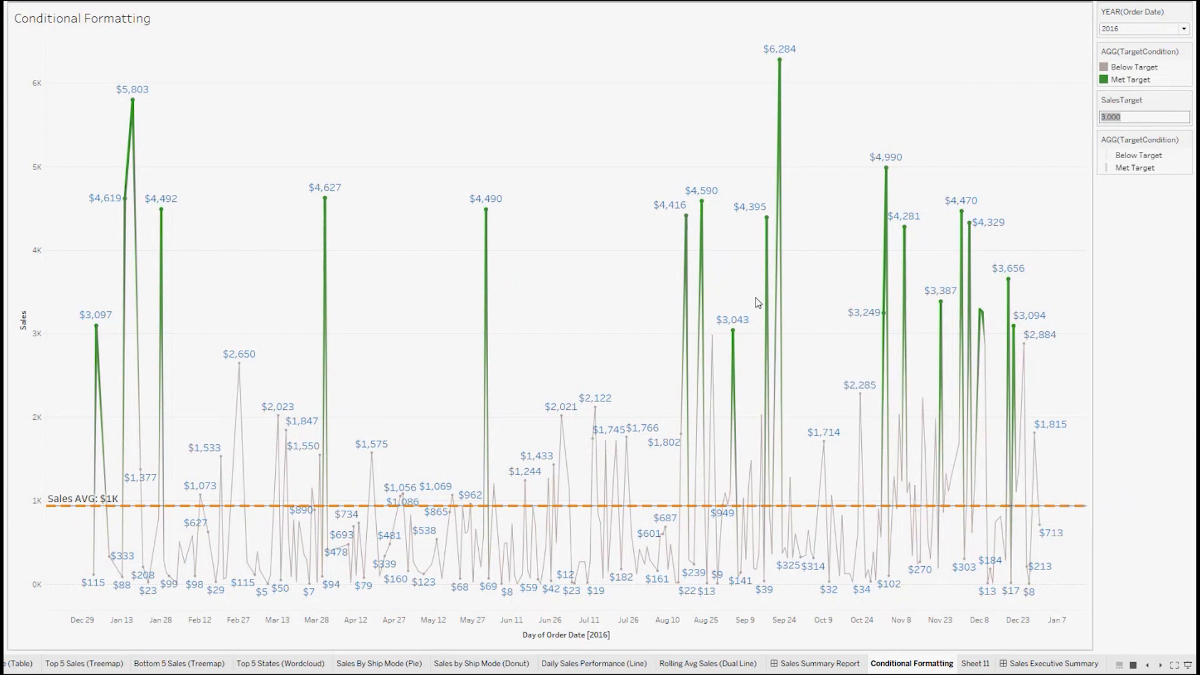
pyautogui.click(1184, 29)
pyautogui.click(1145, 259)
pyautogui.click(1166, 122)
pyautogui.write('8000')
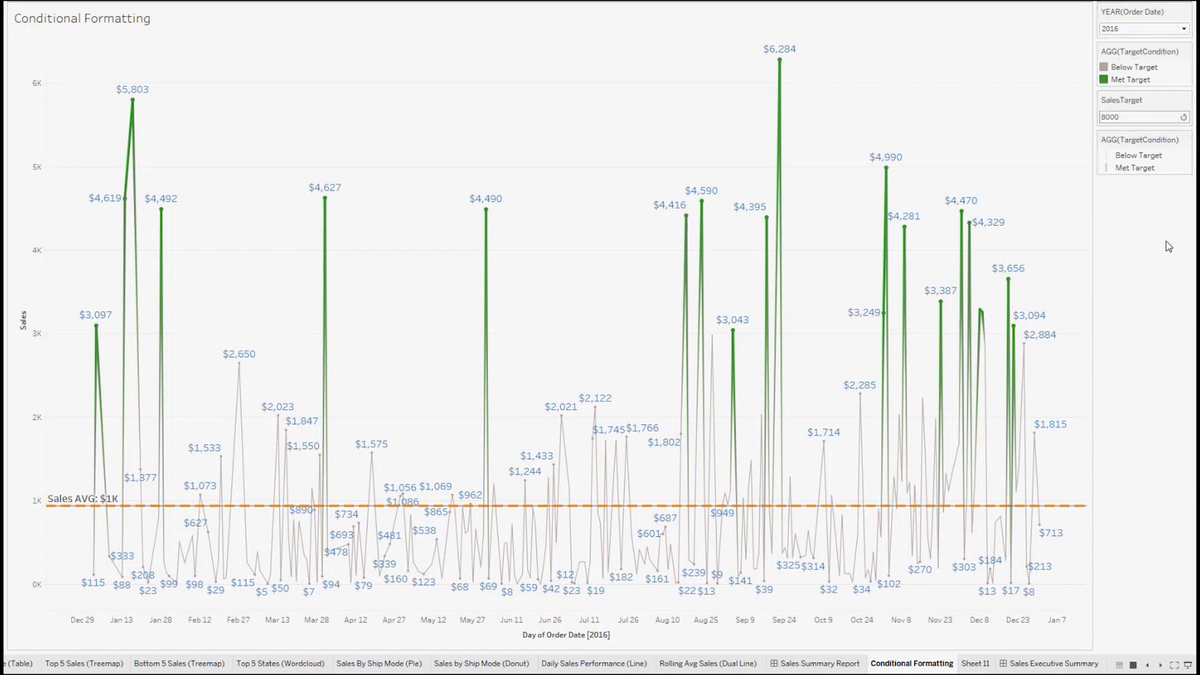
pyautogui.press('Return')
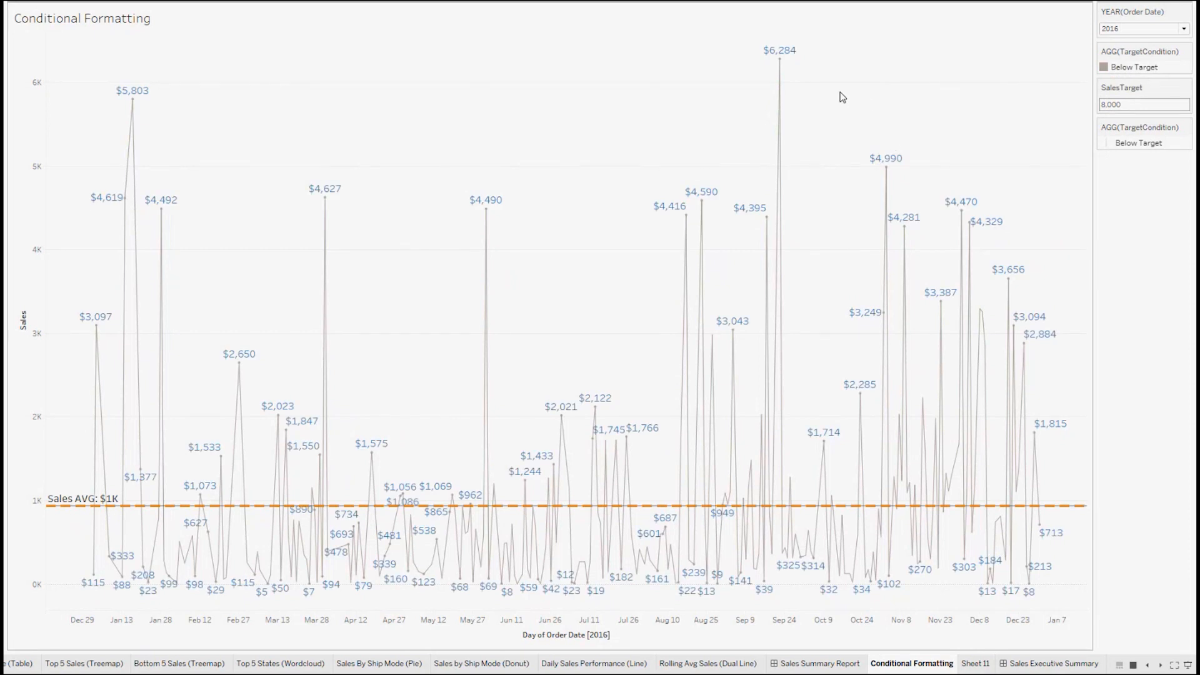
# Switch the order date year filter to 2015 and leave presentation mode
pyautogui.click(1183, 29)
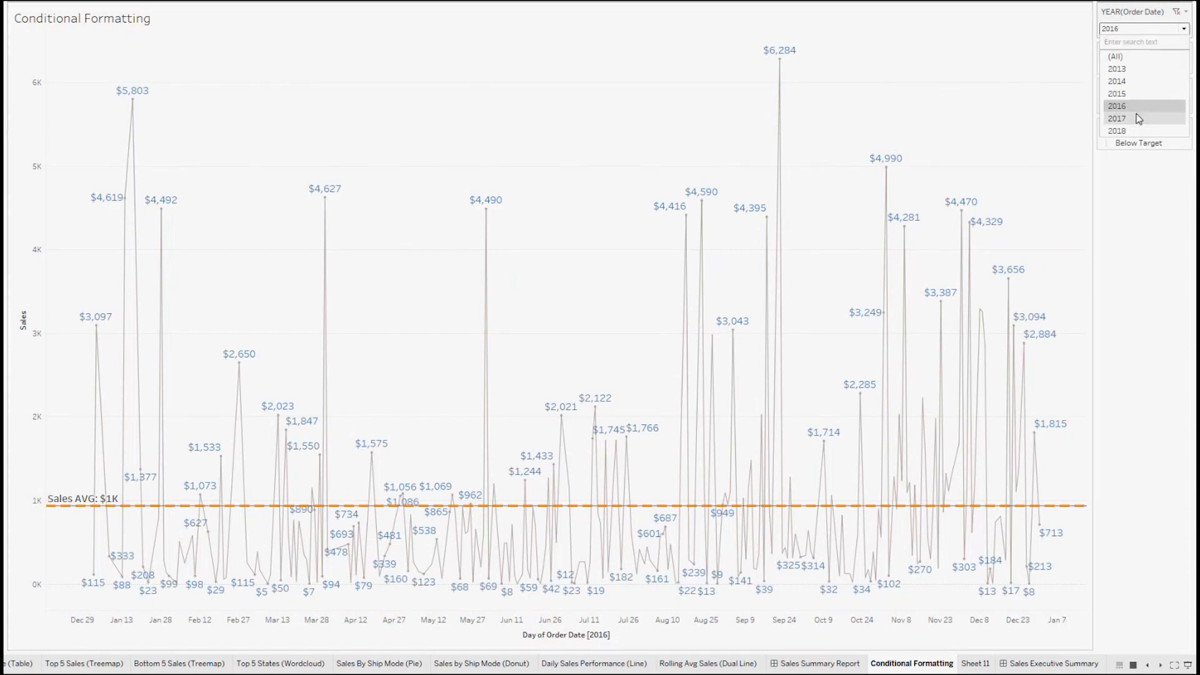
pyautogui.click(1134, 95)
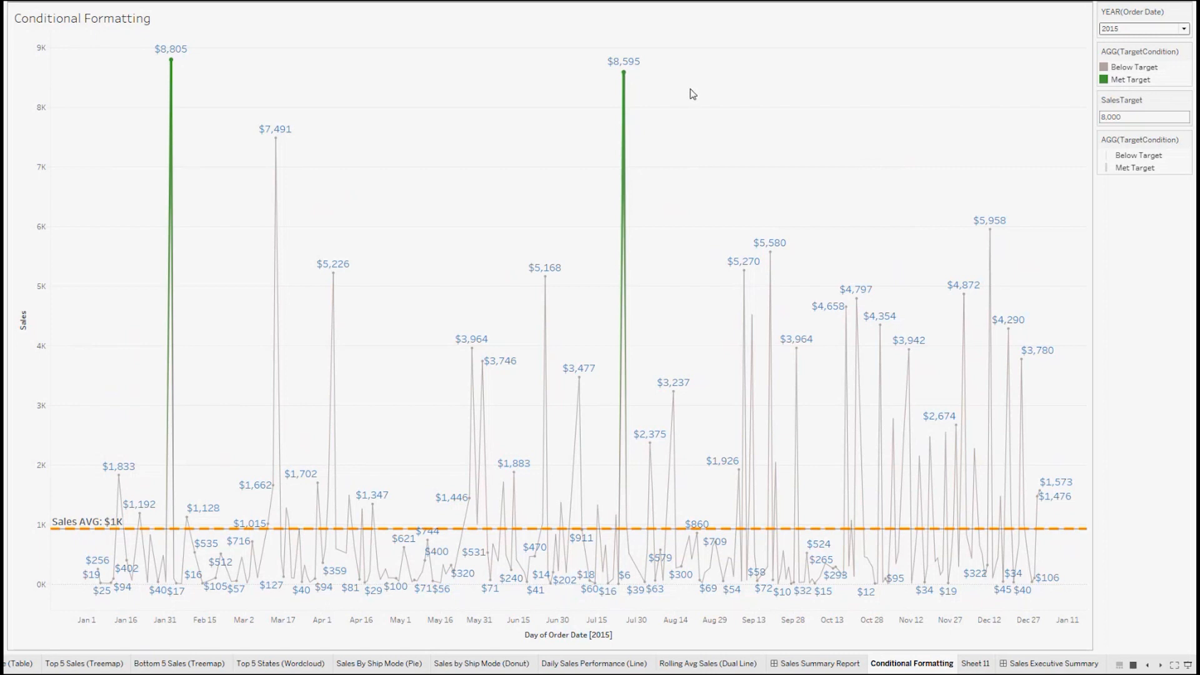
pyautogui.press('Escape')
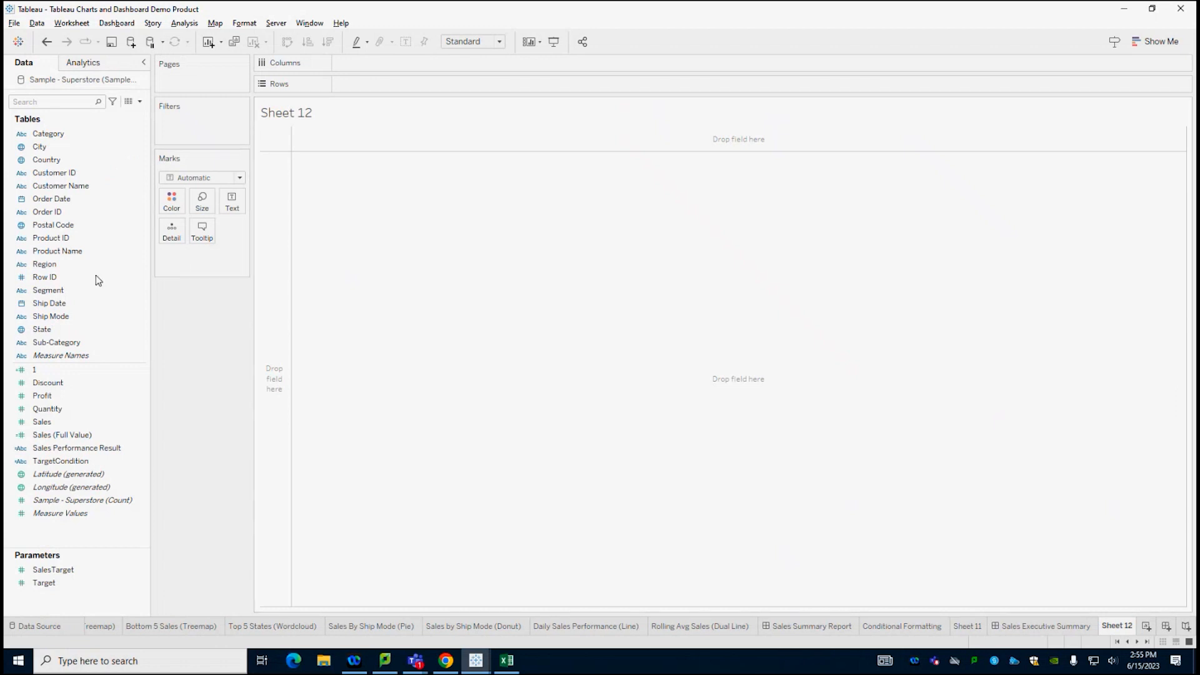
# On Sheet 12, plot Sales on rows against the continuous Day of Order Date on columns and thin the line marks
pyautogui.click(53, 176)
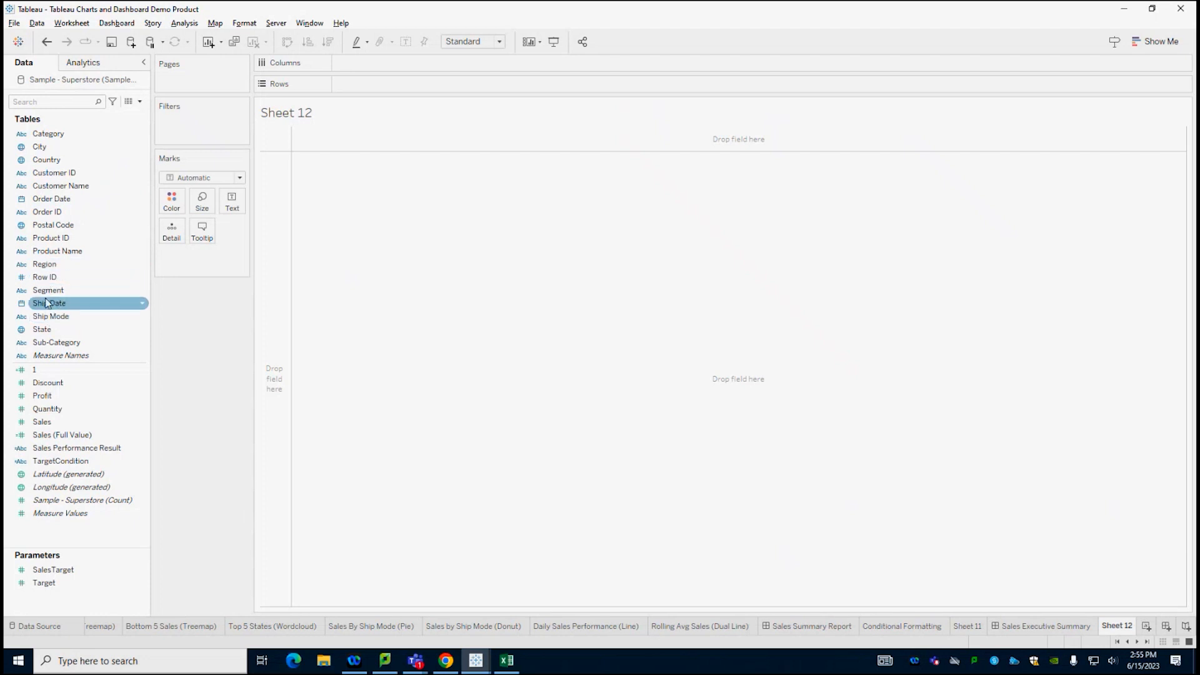
pyautogui.moveTo(42, 422); pyautogui.dragTo(389, 81)
pyautogui.moveTo(52, 199); pyautogui.dragTo(411, 68)
pyautogui.click(413, 65)
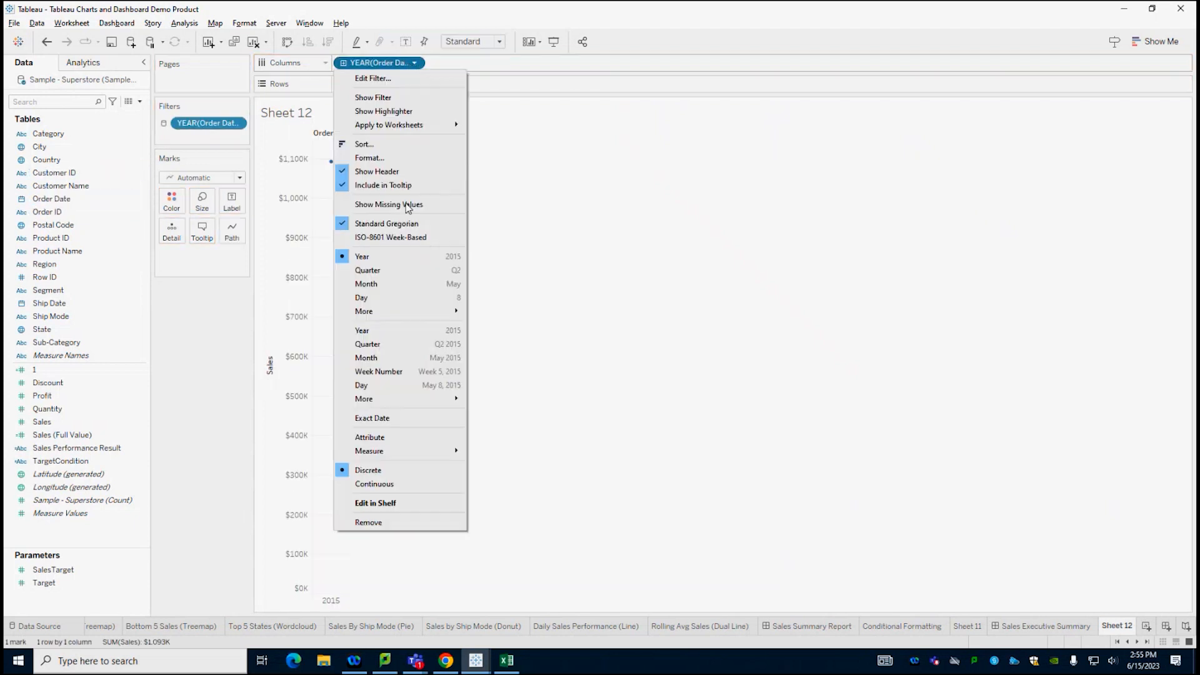
pyautogui.click(388, 385)
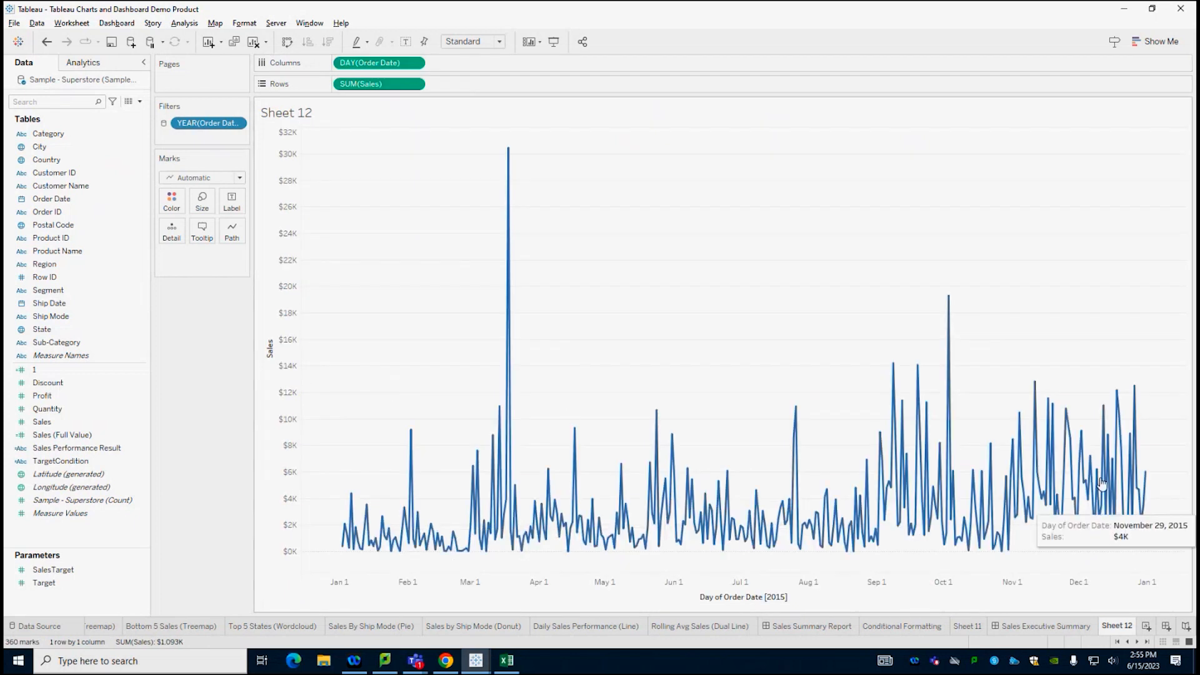
pyautogui.click(198, 201)
pyautogui.moveTo(226, 233); pyautogui.dragTo(215, 231)
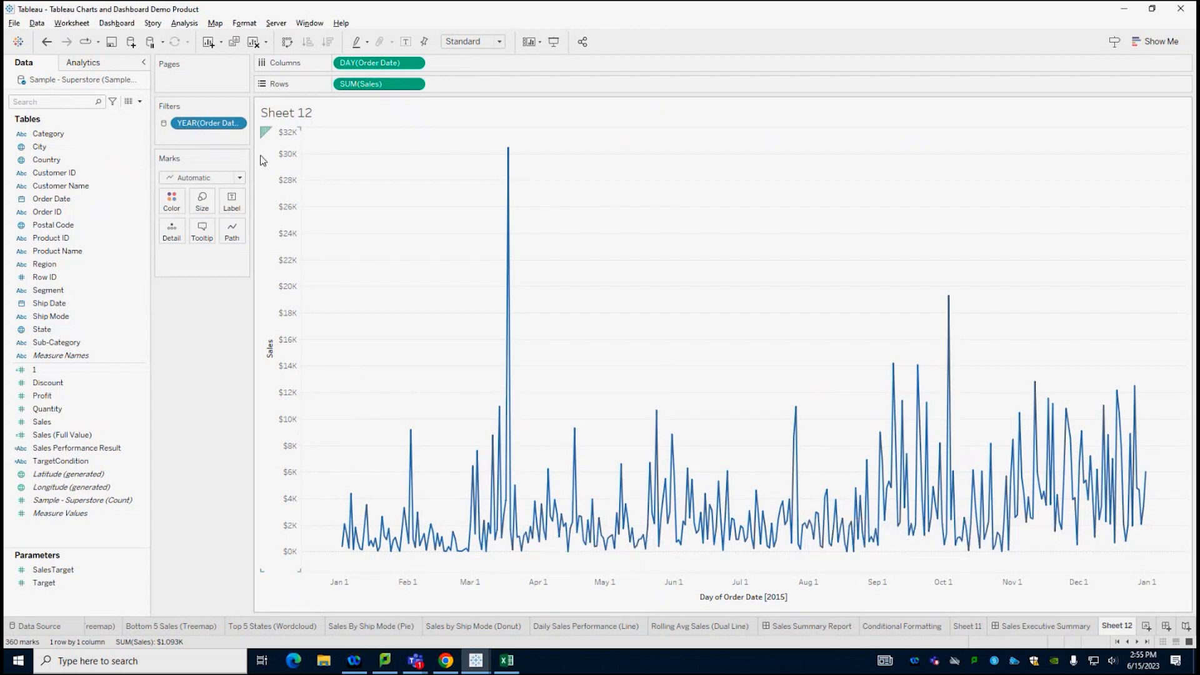
# Restrict the Year of Order Date filter on Sheet 12 to 2016 only
pyautogui.doubleClick(200, 123)
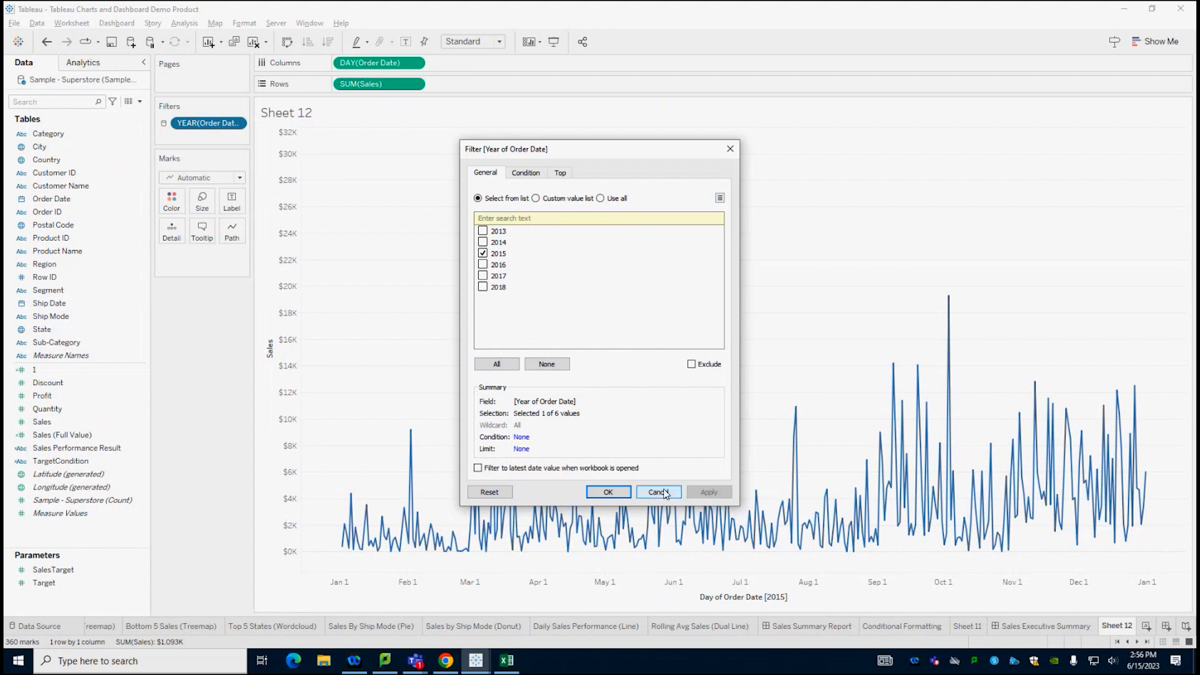
pyautogui.click(496, 365)
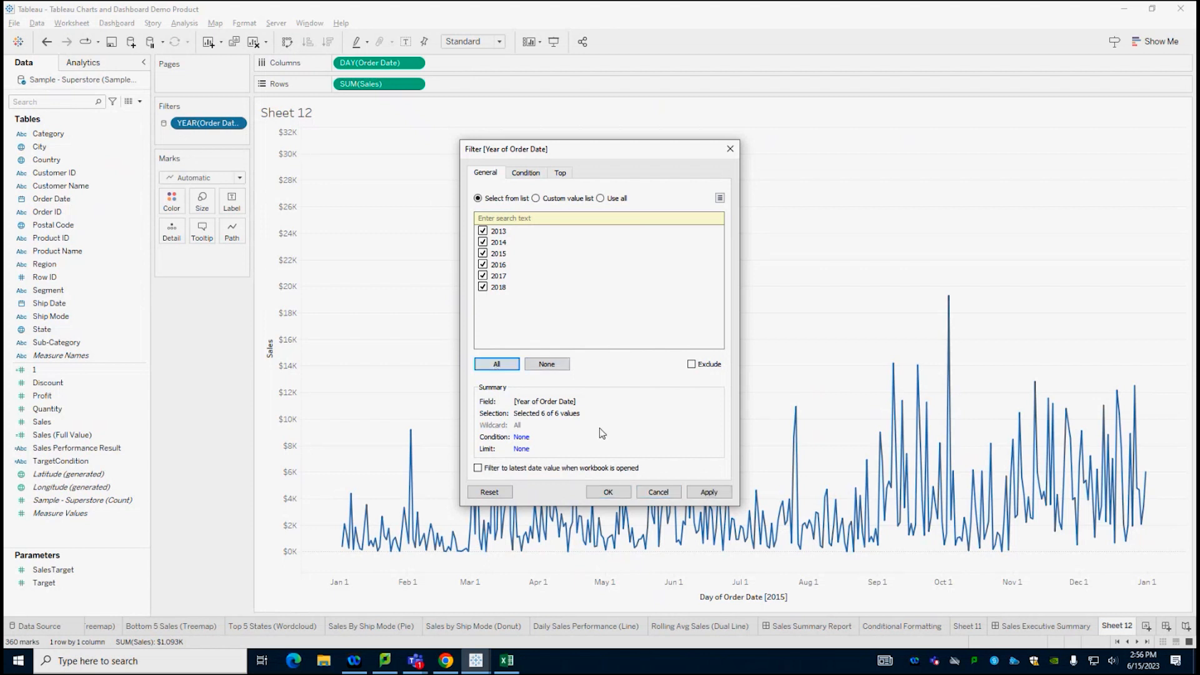
pyautogui.click(709, 492)
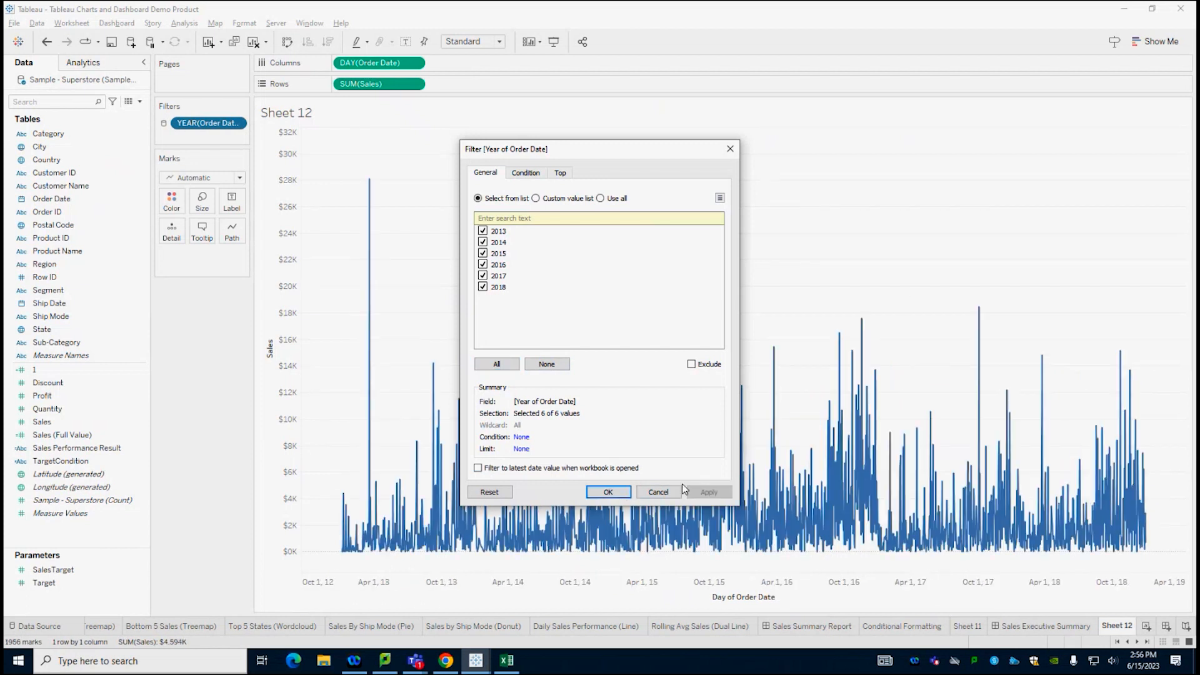
pyautogui.click(547, 364)
pyautogui.click(483, 264)
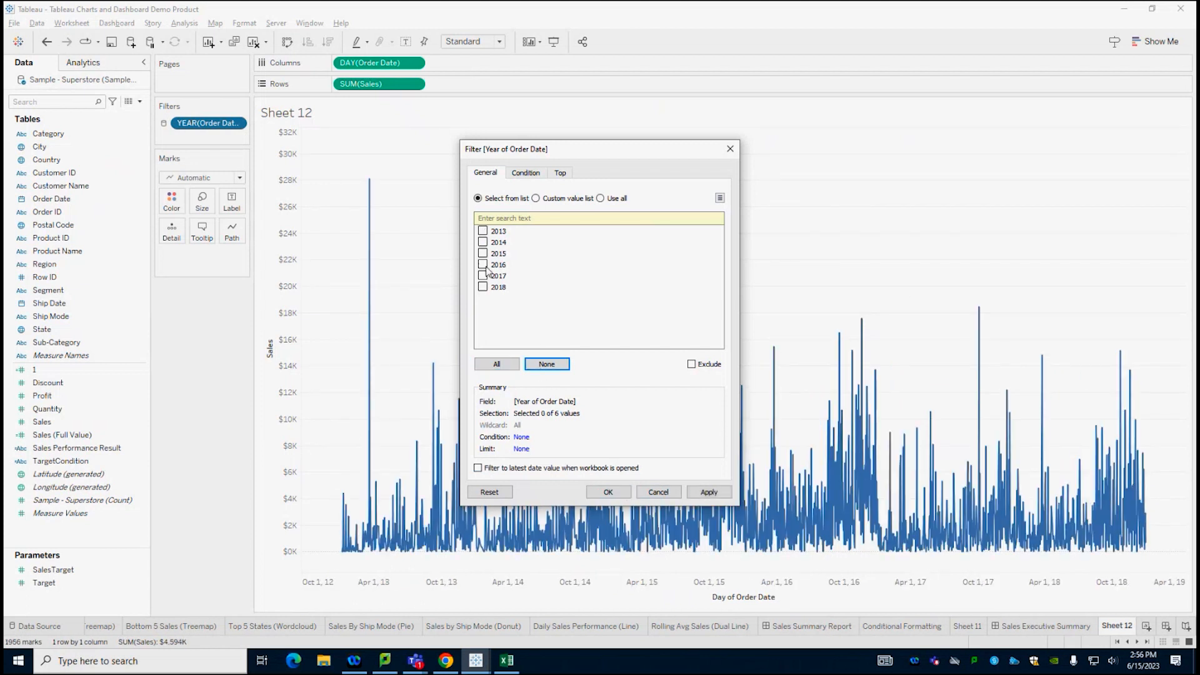
pyautogui.click(712, 494)
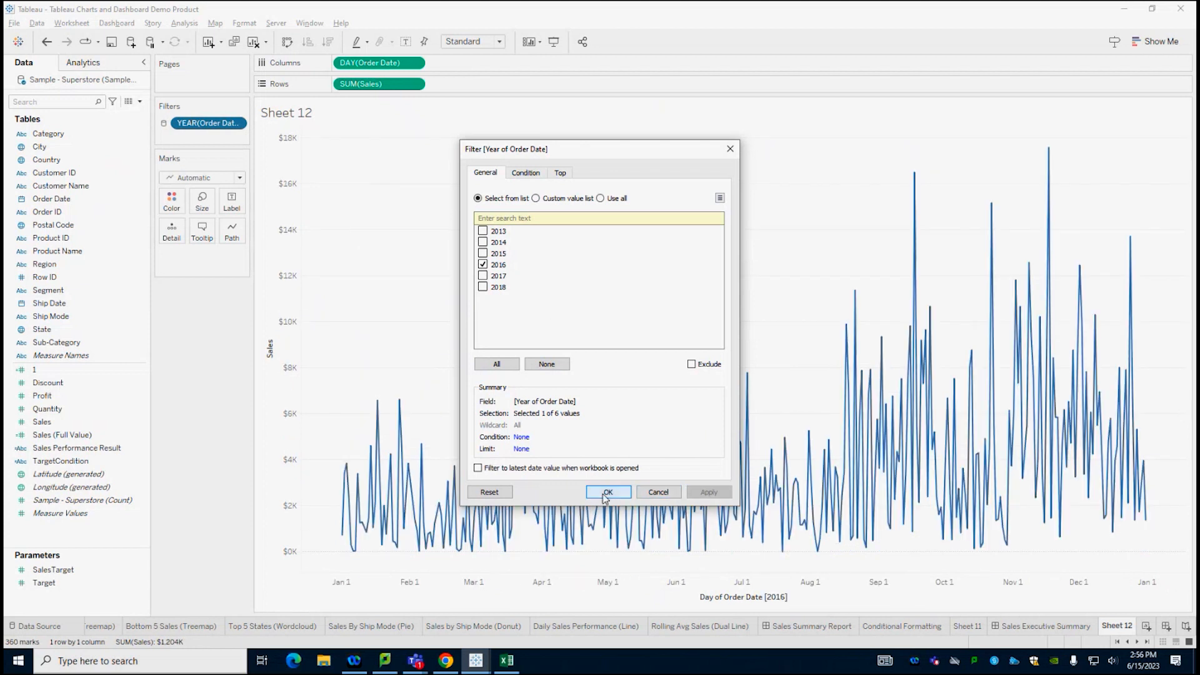
pyautogui.click(616, 494)
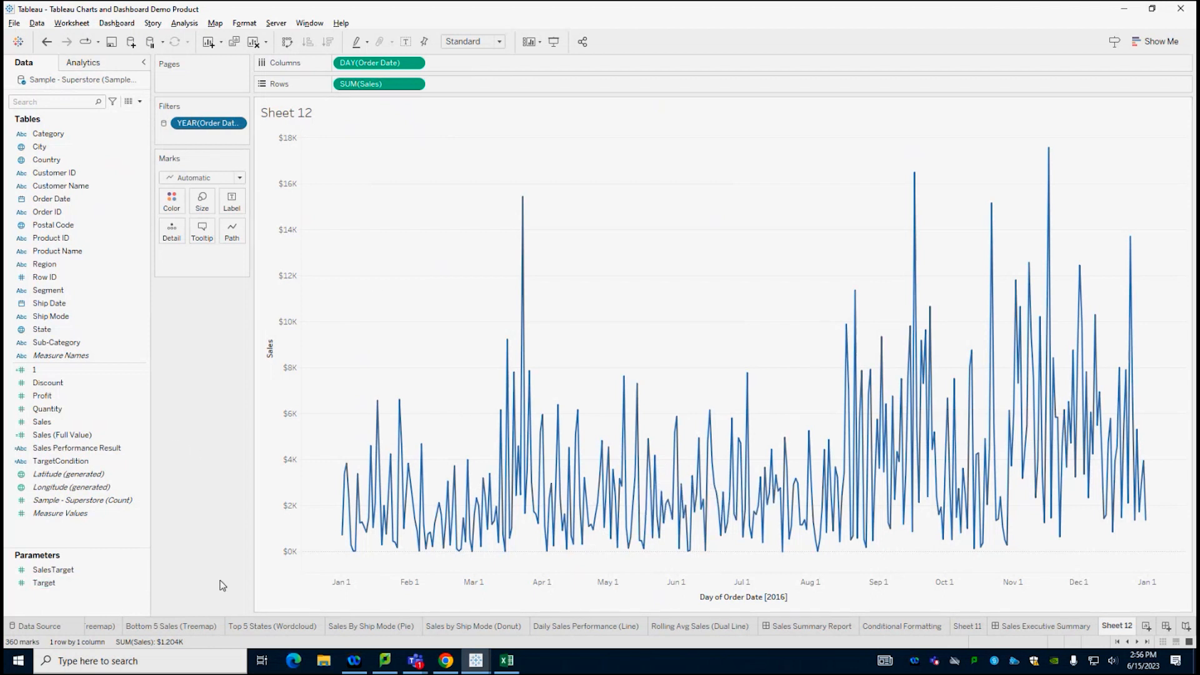
# Create an integer parameter named Target2 with a current value of 1,000
pyautogui.rightClick(99, 604)
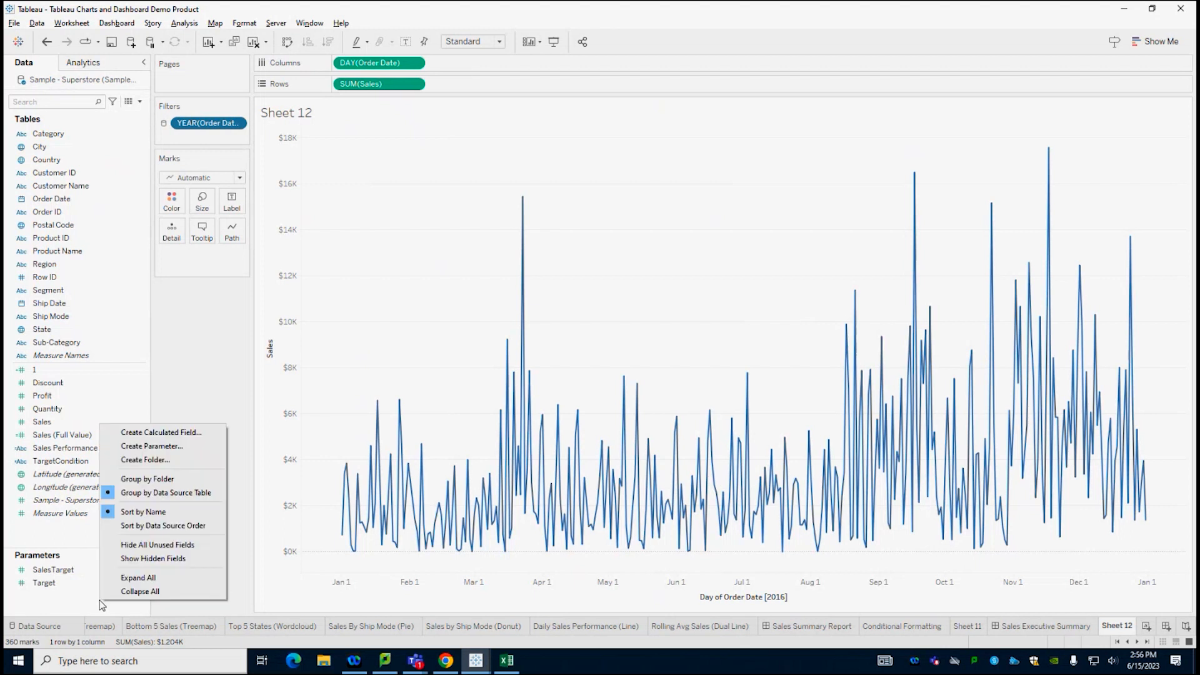
pyautogui.click(179, 445)
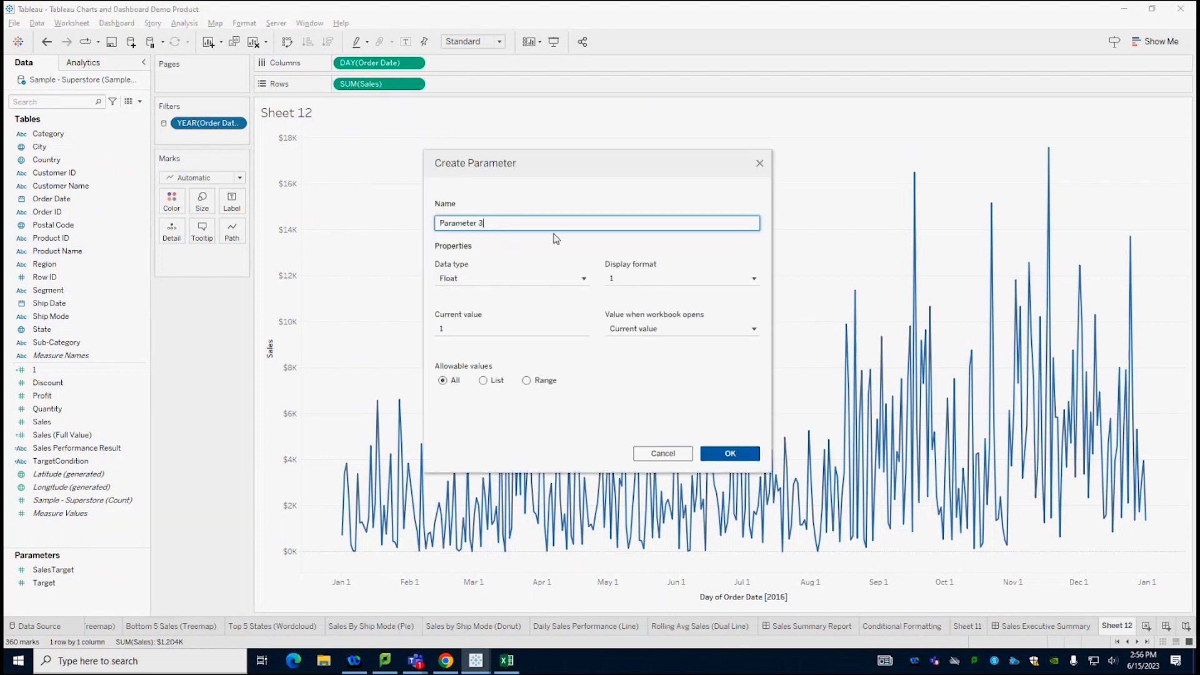
pyautogui.write('Target2')
pyautogui.click(498, 327)
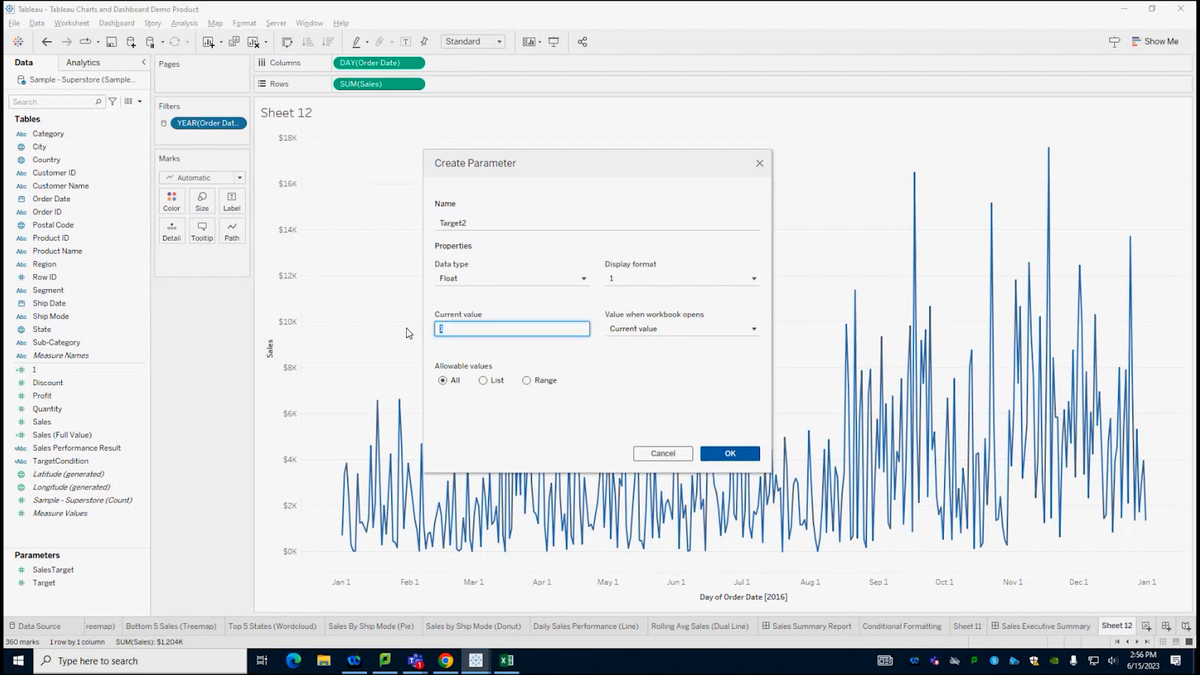
pyautogui.write('1,000')
pyautogui.click(480, 284)
pyautogui.click(473, 310)
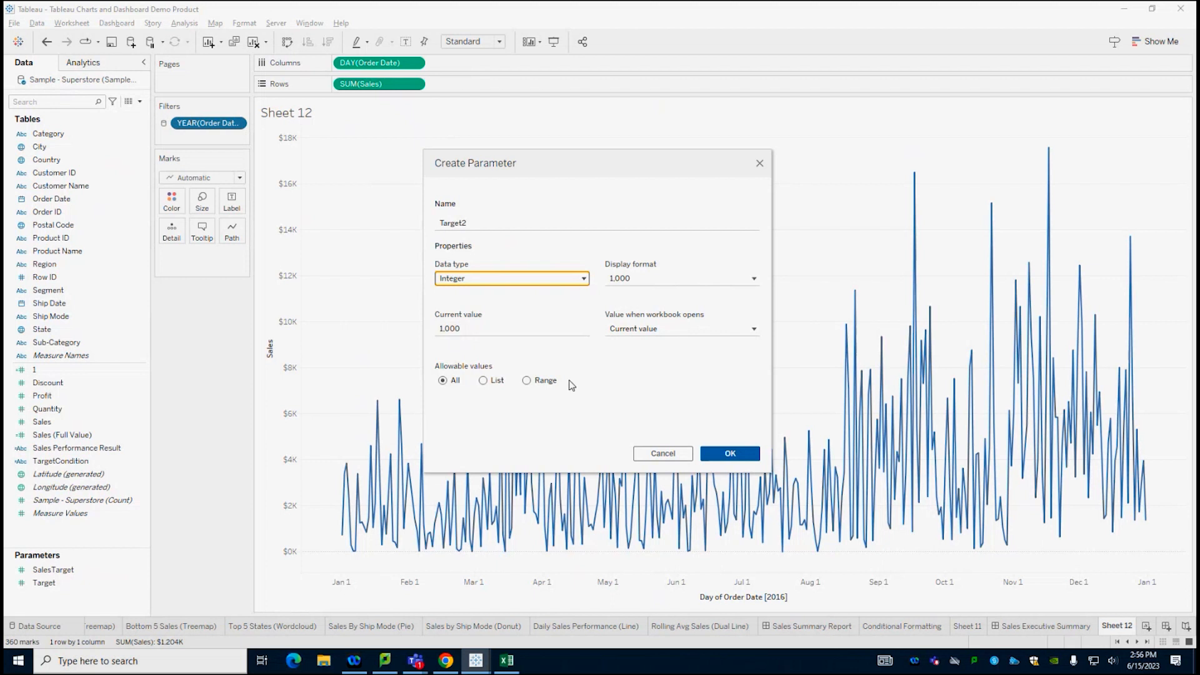
pyautogui.click(729, 452)
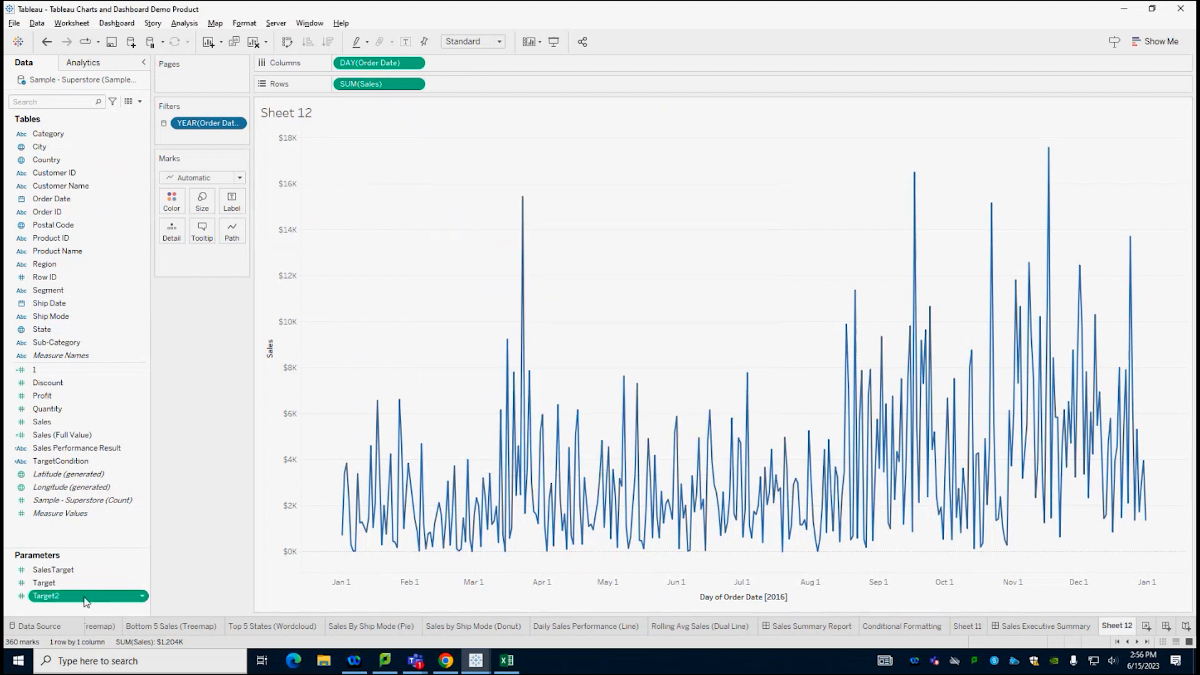
# Show the Target2 parameter control on the sheet and set its value to 2000
pyautogui.rightClick(57, 597)
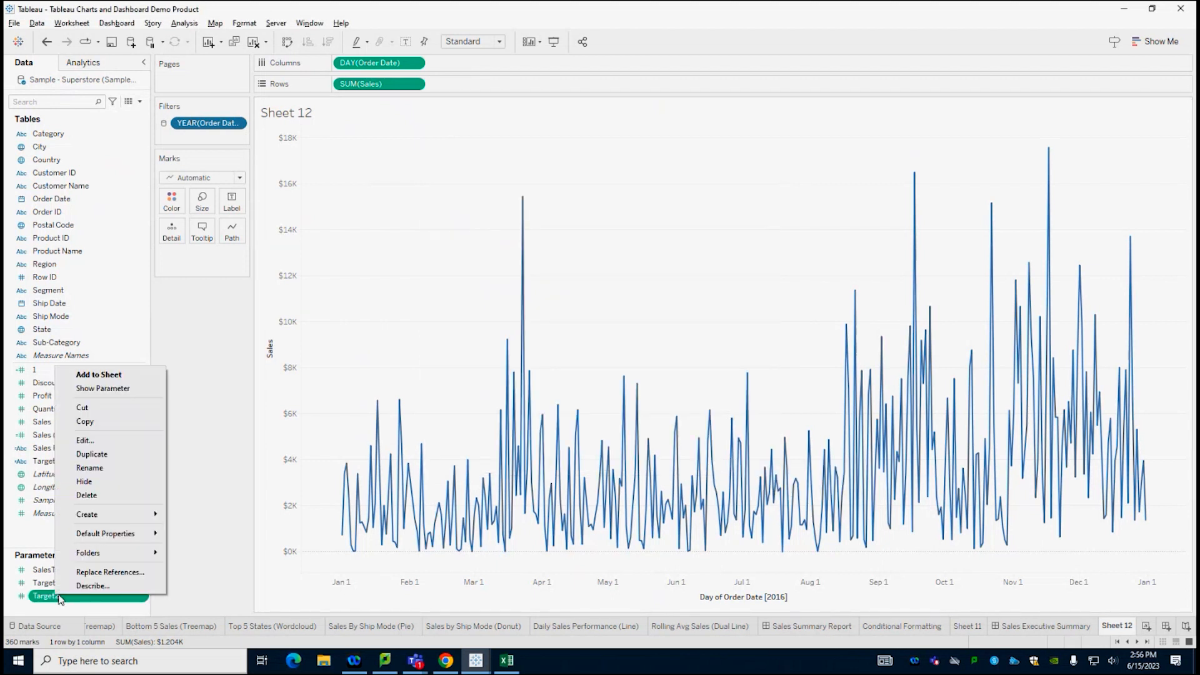
pyautogui.click(155, 386)
pyautogui.doubleClick(1148, 124)
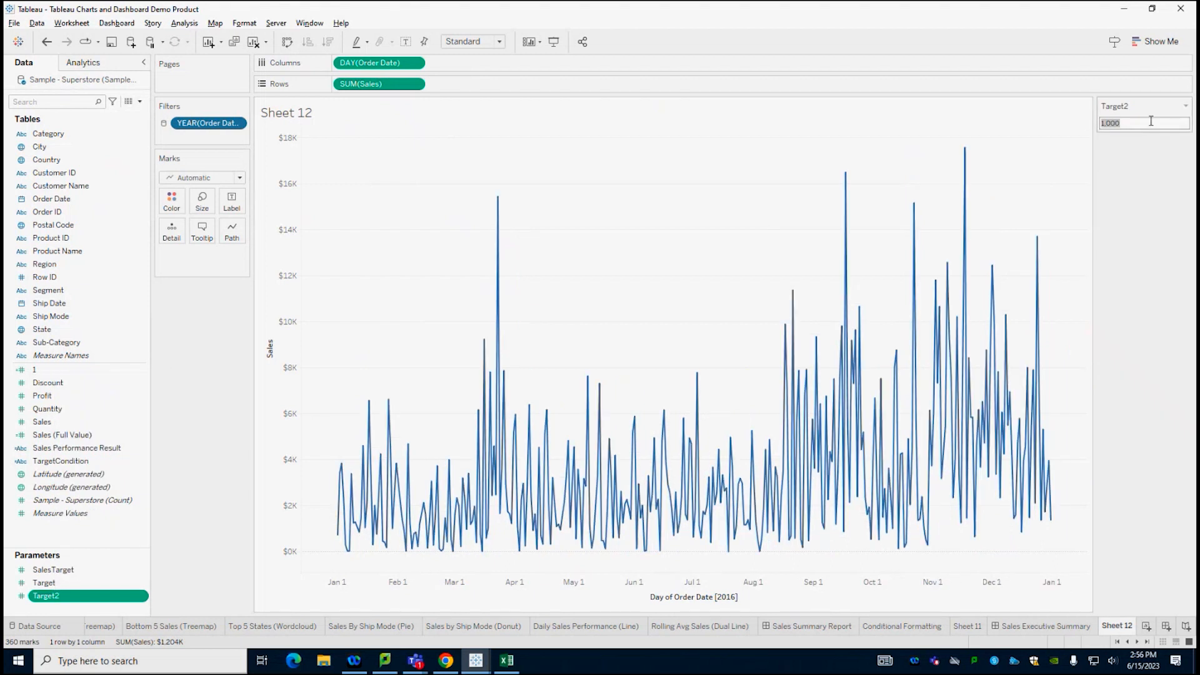
pyautogui.write('2000')
pyautogui.press('Return')
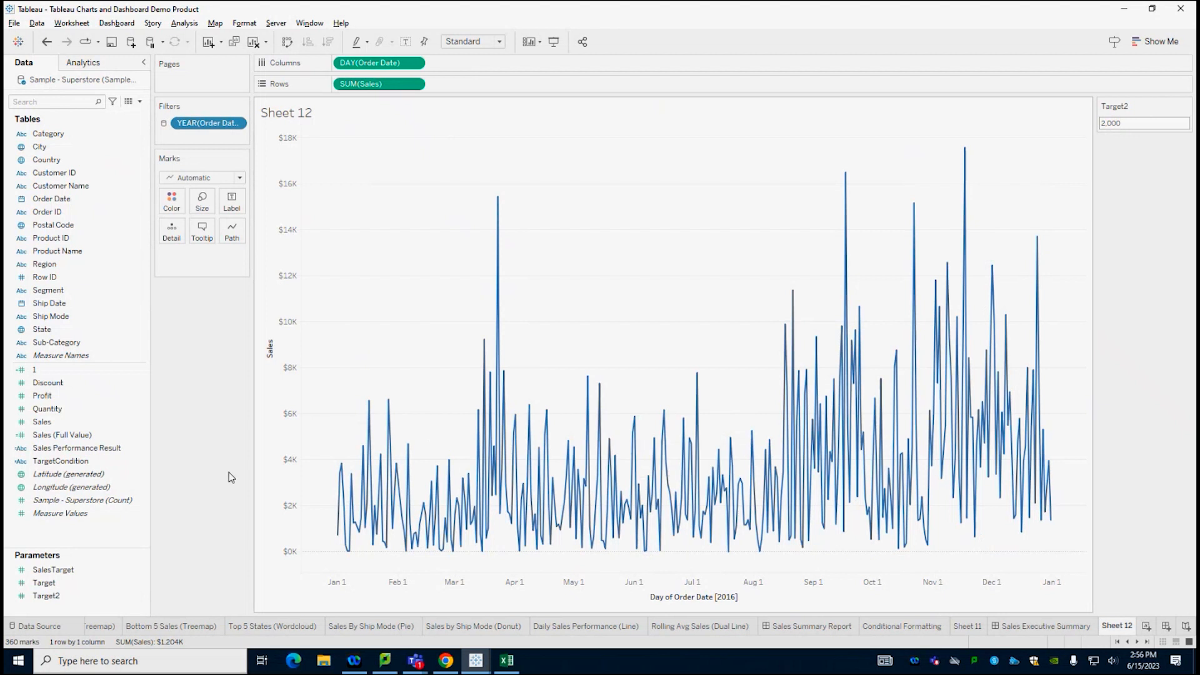
# Create a calculated field with the formula IF SUM([Sales]) < ([Target]) THEN 'Below Target' ELSE 'Met Target' END
pyautogui.rightClick(65, 529)
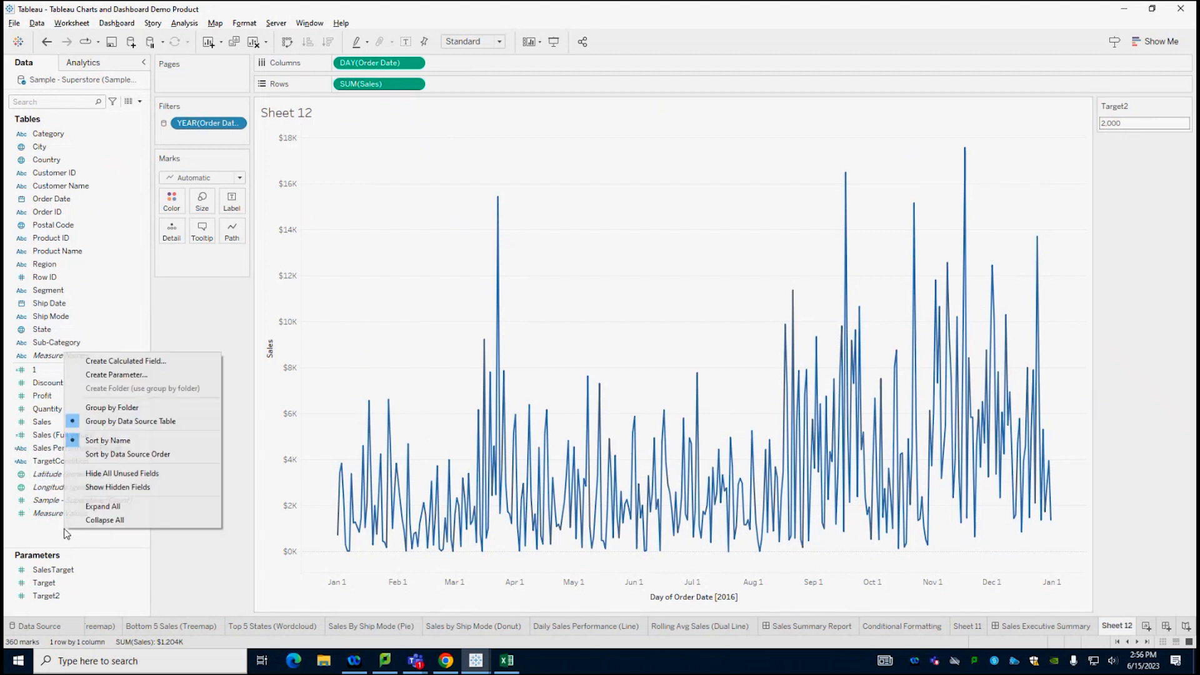
pyautogui.click(123, 362)
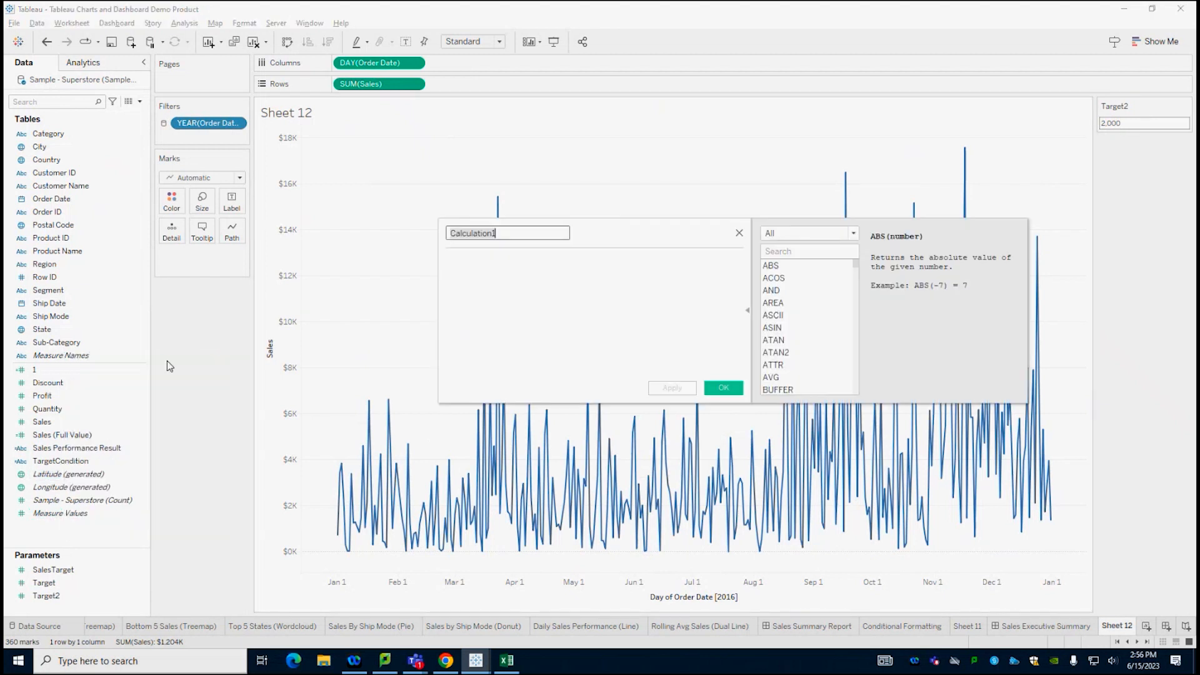
pyautogui.click(571, 280)
pyautogui.write("IF SUM([Sales]) < ([Target]) THEN 'Below Target' ELSE 'Met Target' END")
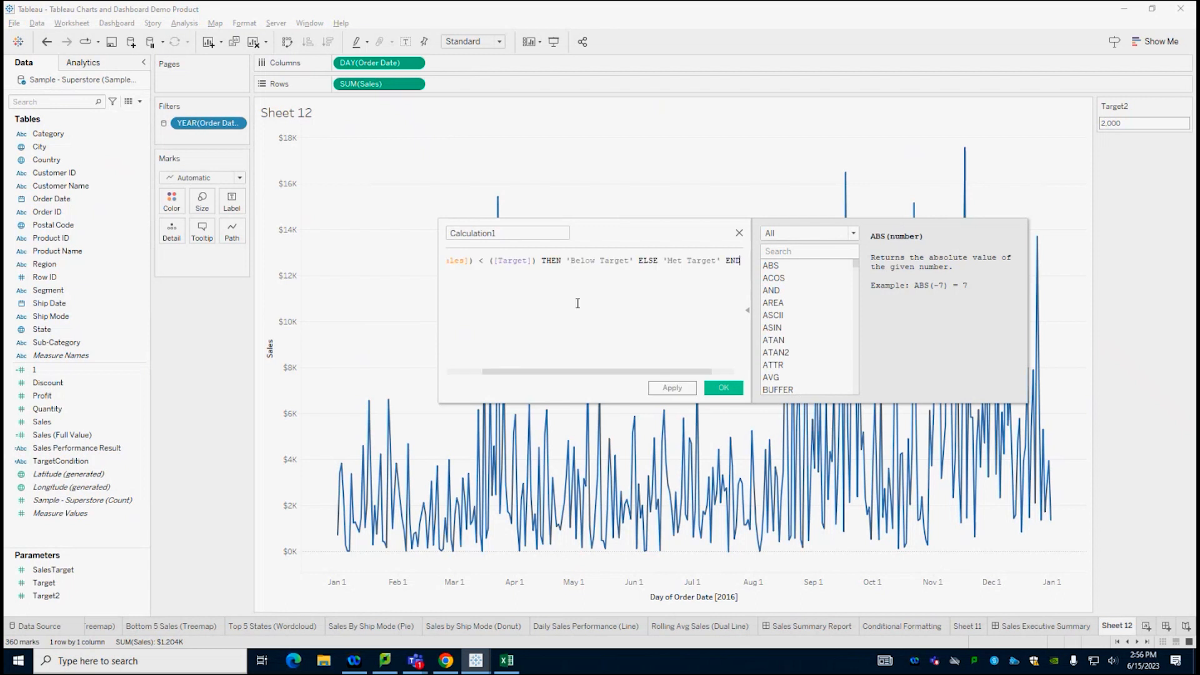
pyautogui.moveTo(594, 371); pyautogui.dragTo(559, 372)
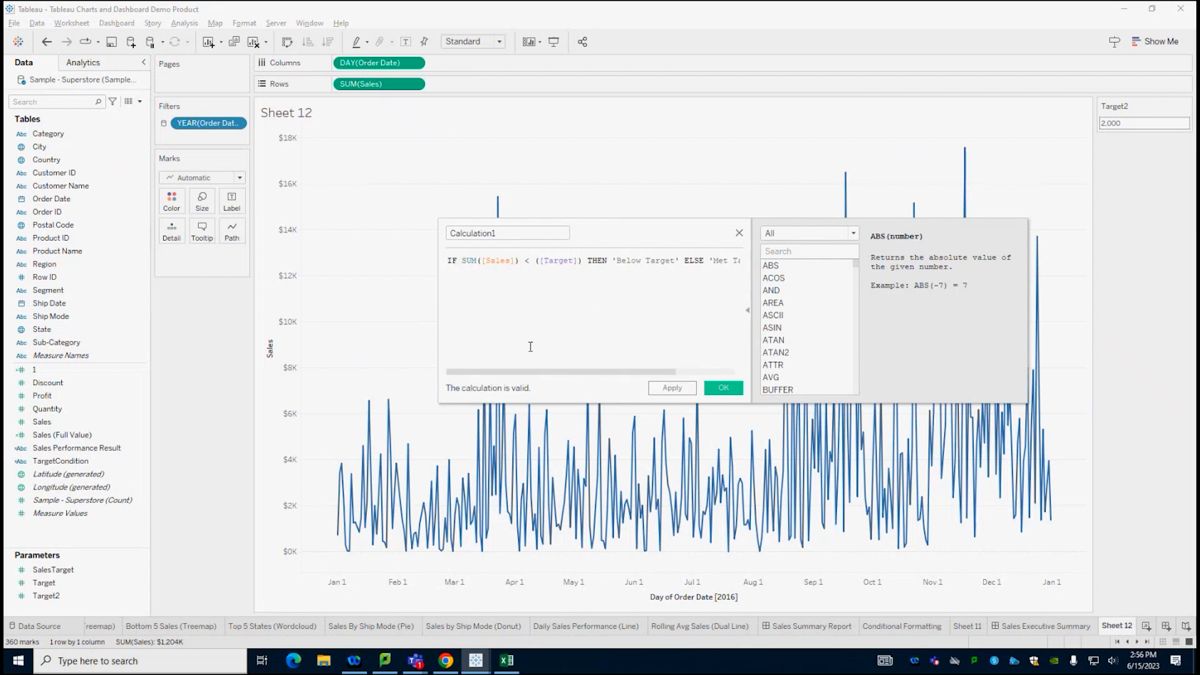
# Break the formula into separate lines before THEN, ELSE and END
pyautogui.click(588, 260)
pyautogui.press('Return')
pyautogui.click(544, 270)
pyautogui.press('Return')
pyautogui.click(535, 281)
pyautogui.press('Return')
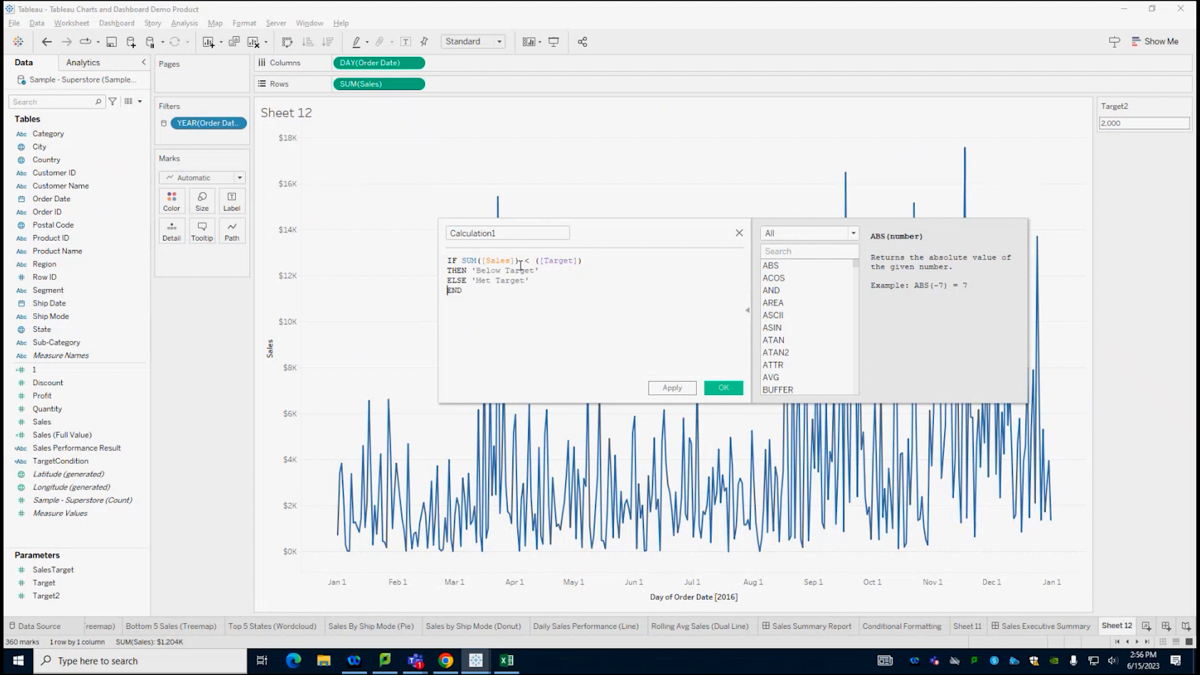
# Name the calculated field TargetCondition2 and save it
pyautogui.moveTo(552, 297); pyautogui.dragTo(372, 235)
pyautogui.moveTo(501, 235); pyautogui.dragTo(389, 237)
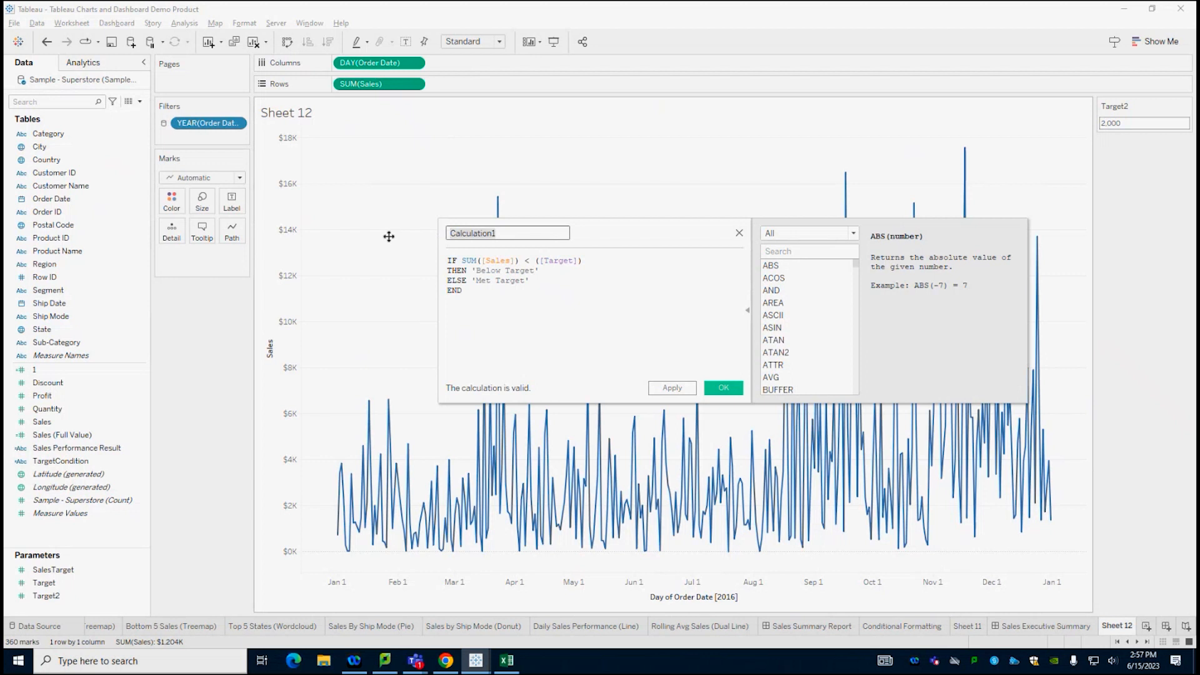
pyautogui.write('Sales')
pyautogui.write('TargetCondi')
pyautogui.write('tion2')
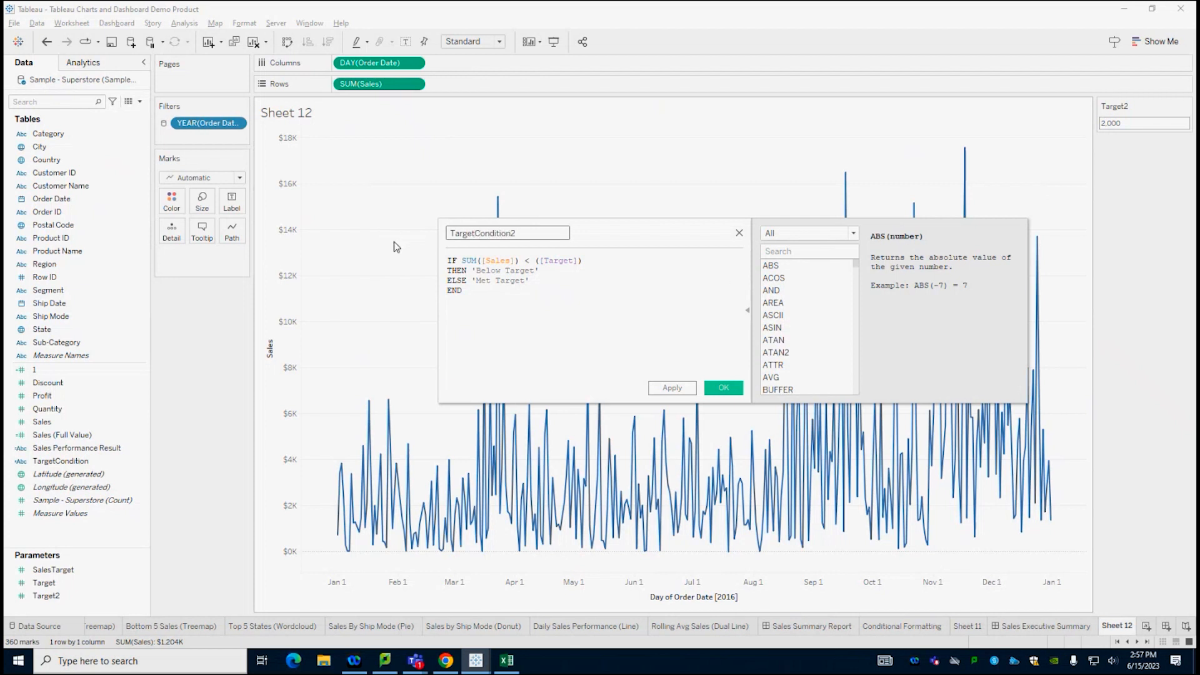
pyautogui.click(724, 389)
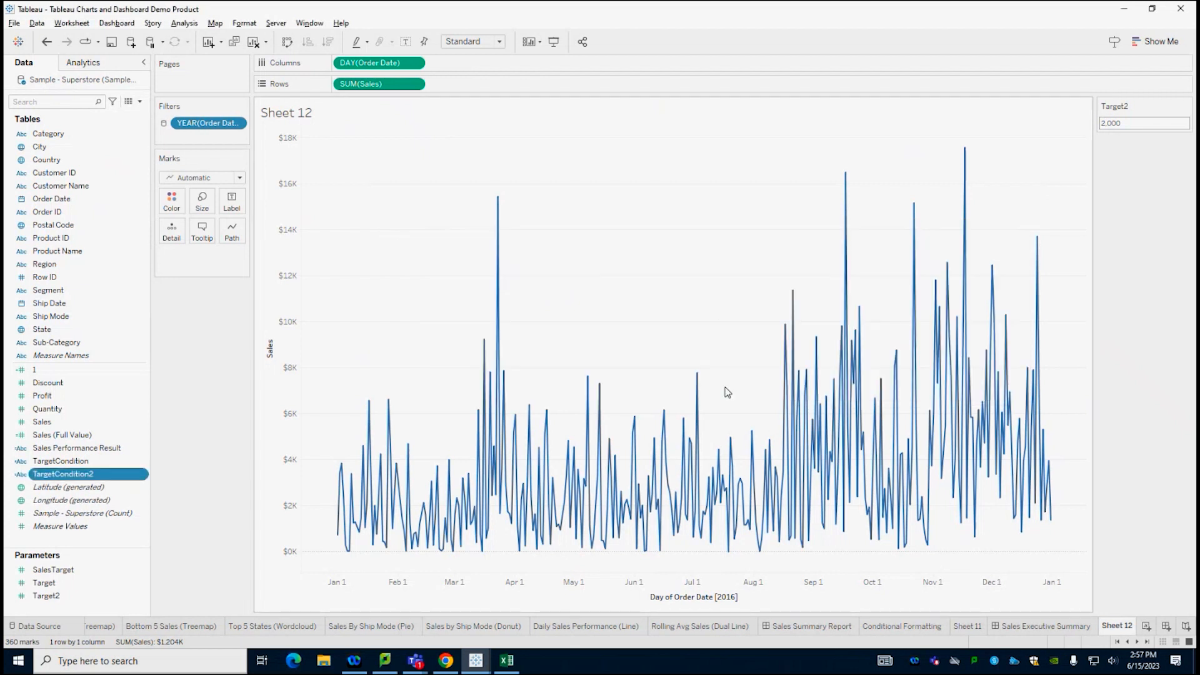
# Color the daily sales line by the TargetCondition2 field
pyautogui.moveTo(63, 474); pyautogui.dragTo(174, 200)
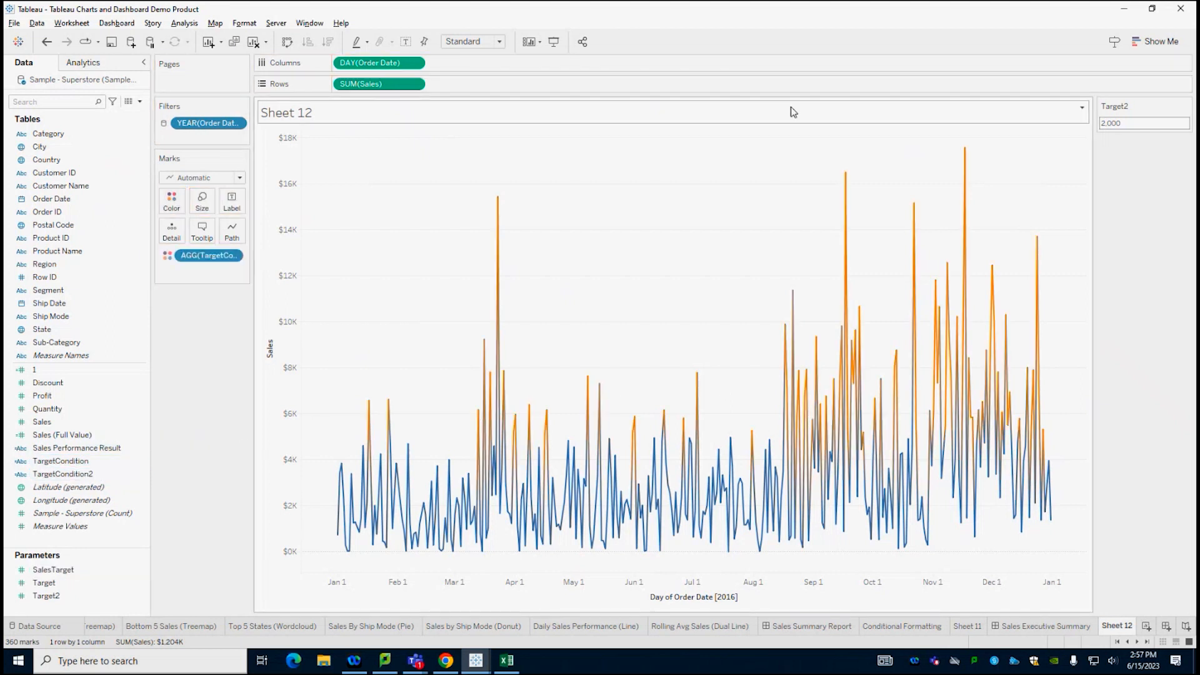
pyautogui.click(63, 570)
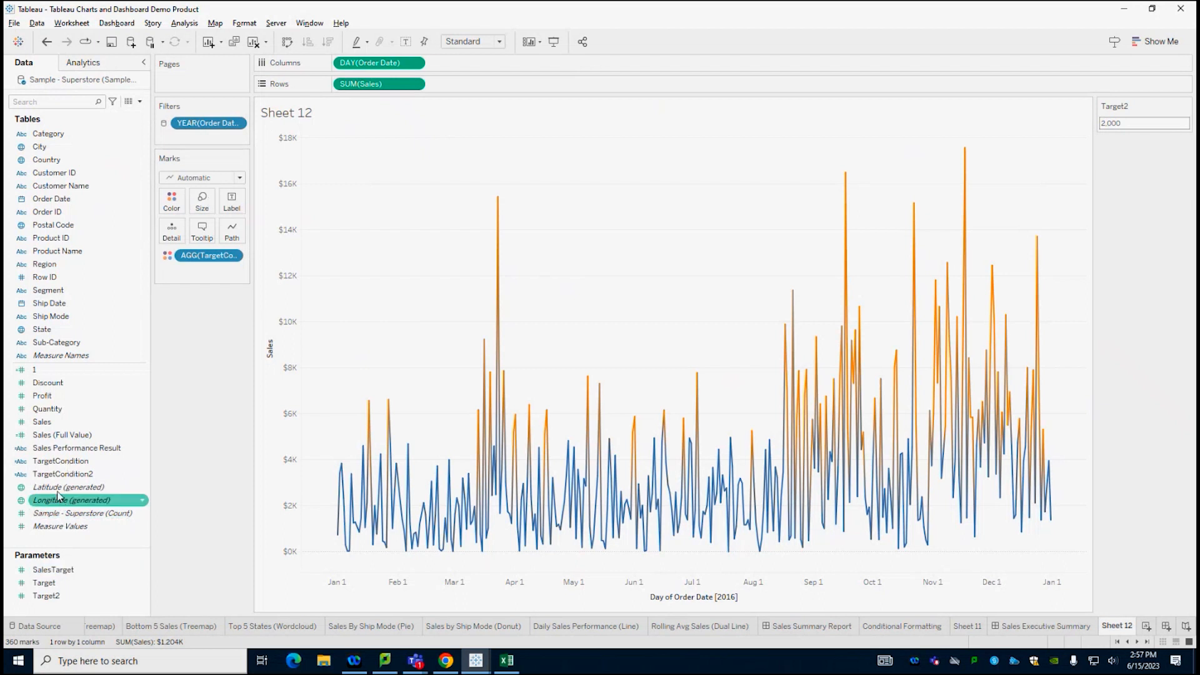
# Size the daily sales line by the TargetCondition2 field
pyautogui.moveTo(63, 473); pyautogui.dragTo(206, 201)
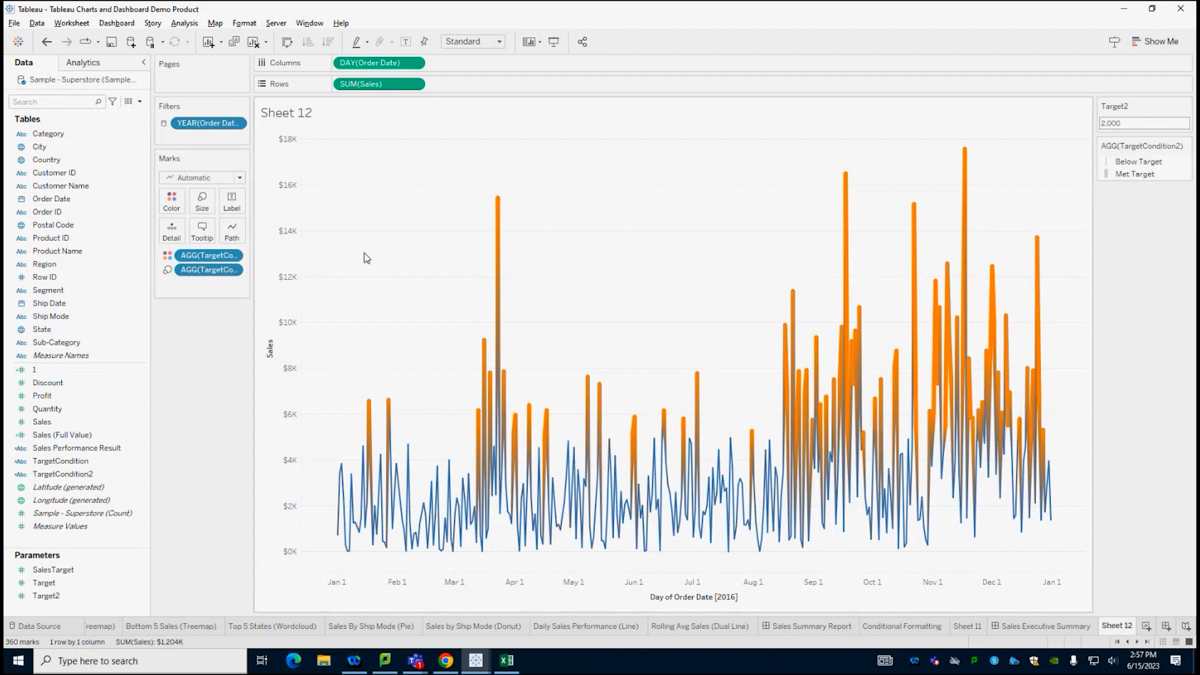
pyautogui.click(231, 257)
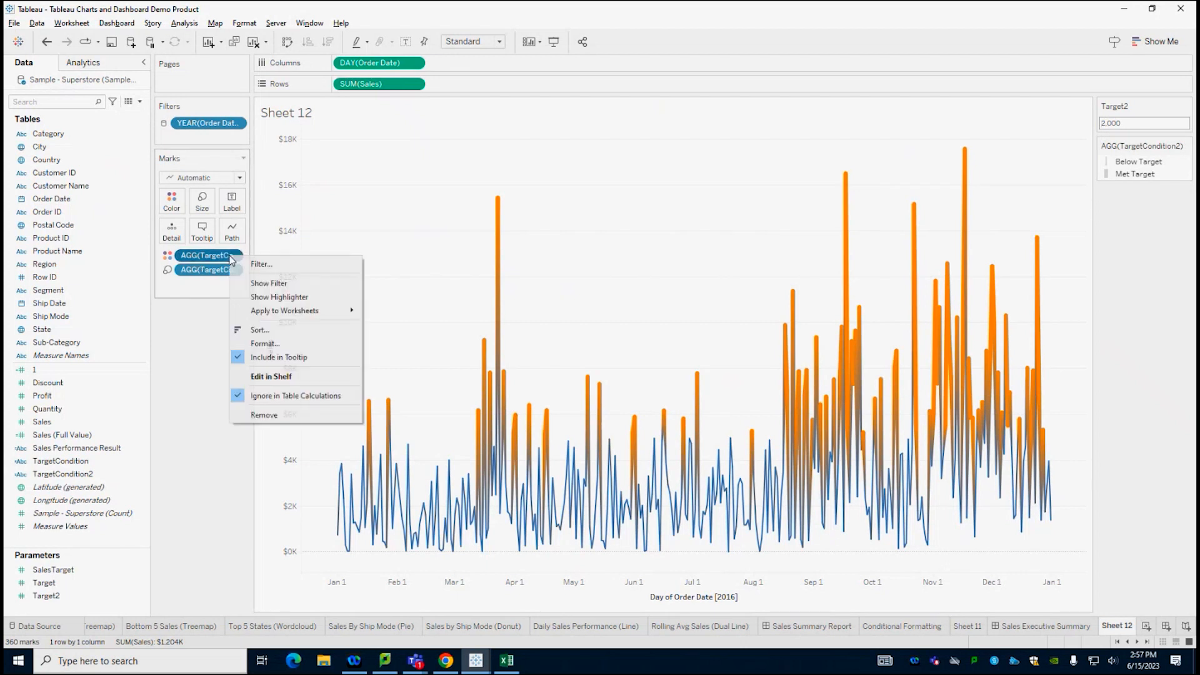
pyautogui.click(273, 344)
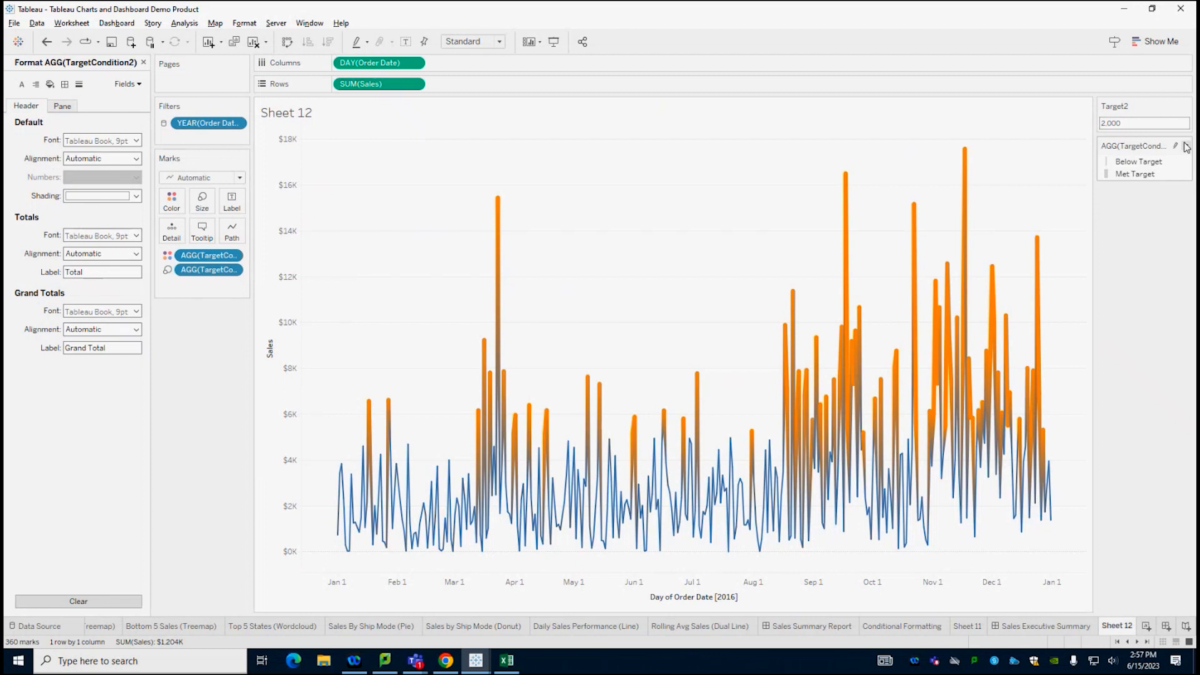
pyautogui.doubleClick(192, 262)
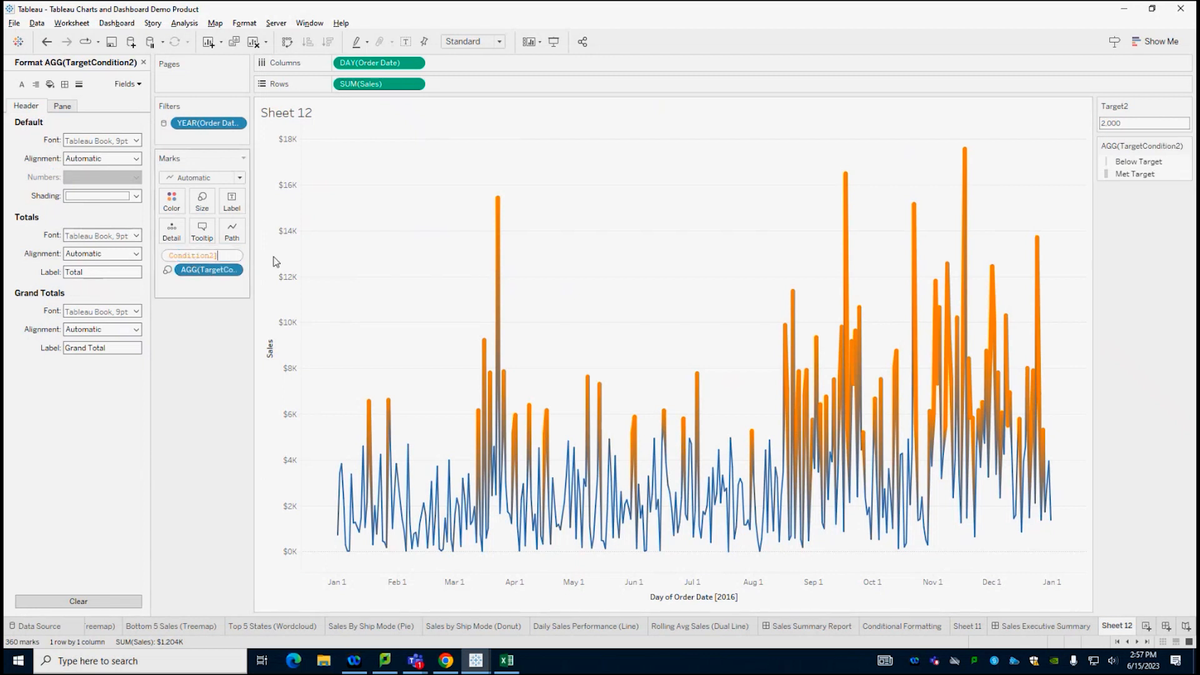
# Edit the TargetCondition2 colors so Below Target is gray and Met Target is green
pyautogui.click(171, 202)
pyautogui.click(215, 241)
pyautogui.click(488, 224)
pyautogui.click(648, 348)
pyautogui.click(466, 237)
pyautogui.click(622, 348)
pyautogui.click(742, 452)
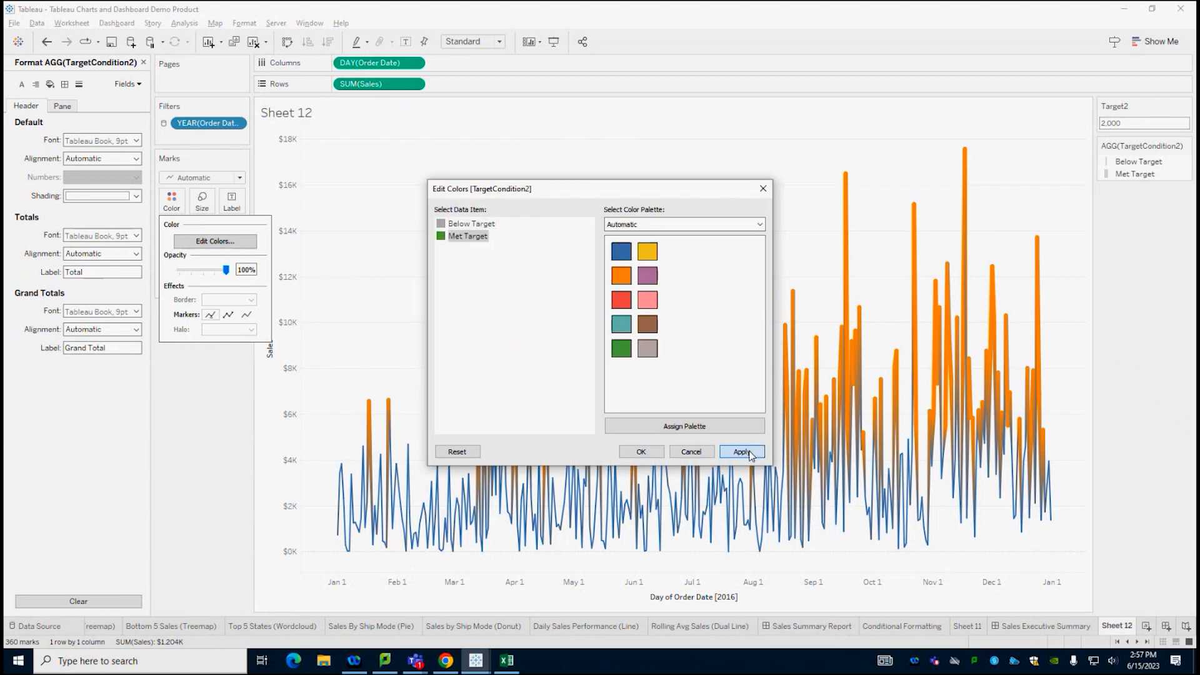
pyautogui.click(642, 452)
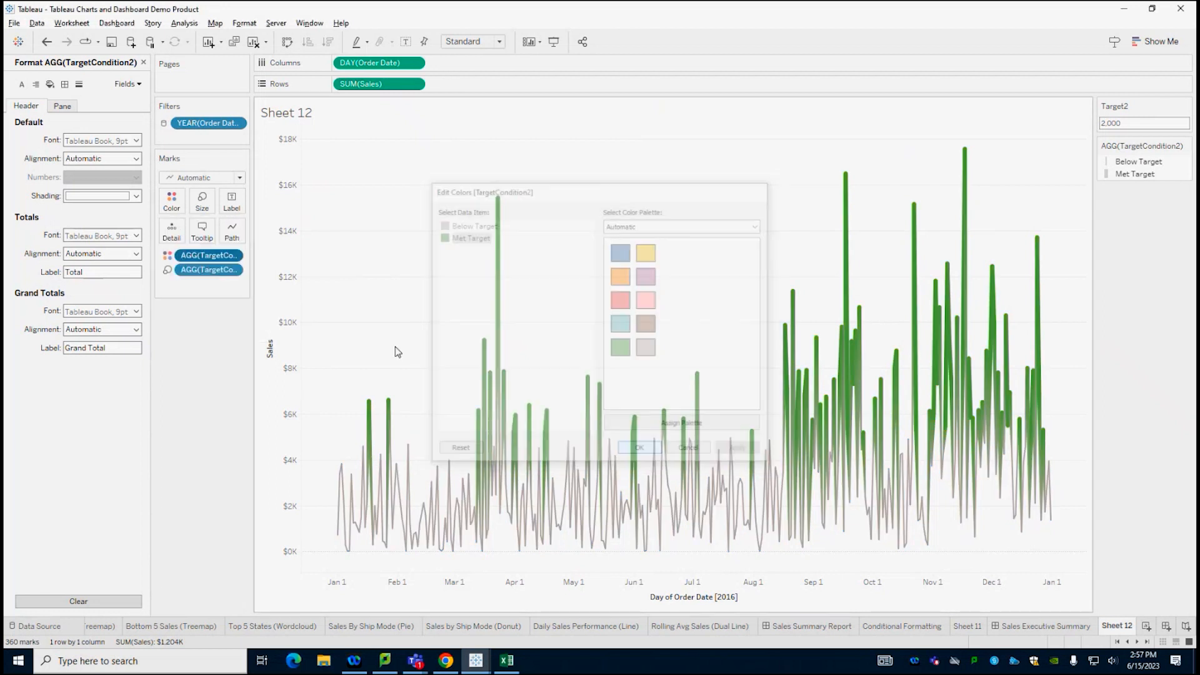
# Reduce the overall mark size slightly to make the sales line thinner
pyautogui.click(201, 200)
pyautogui.moveTo(207, 234); pyautogui.dragTo(206, 234)
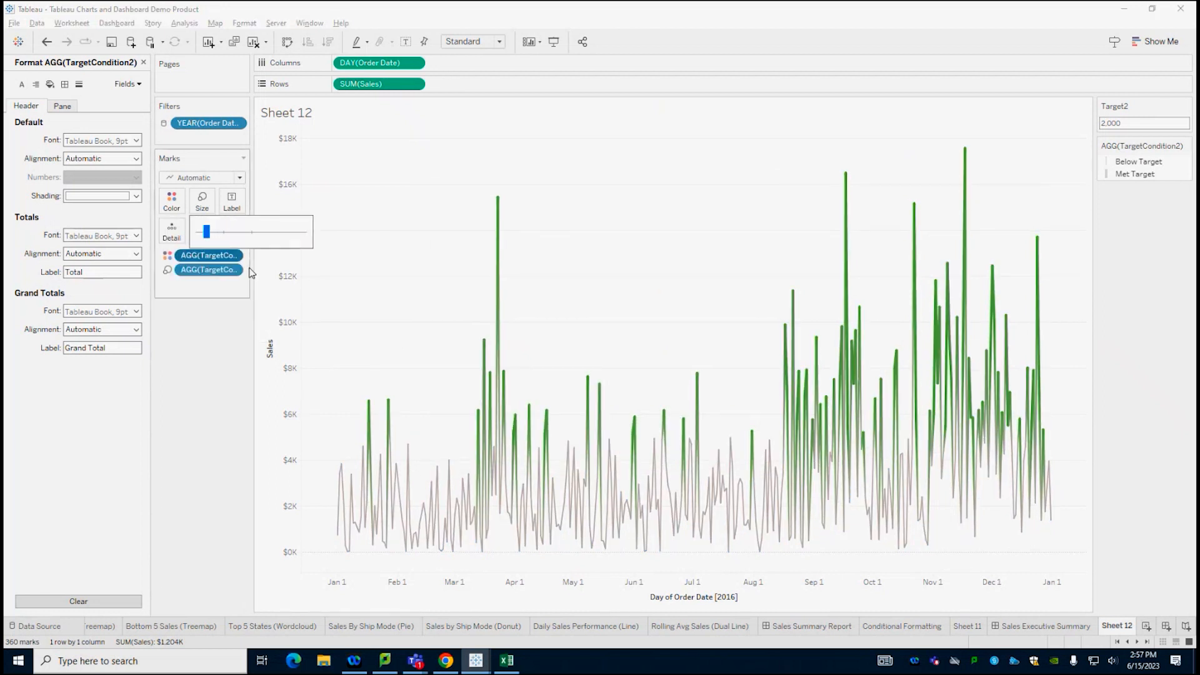
# Show mark labels on the sales line and set their font size to 12
pyautogui.click(232, 200)
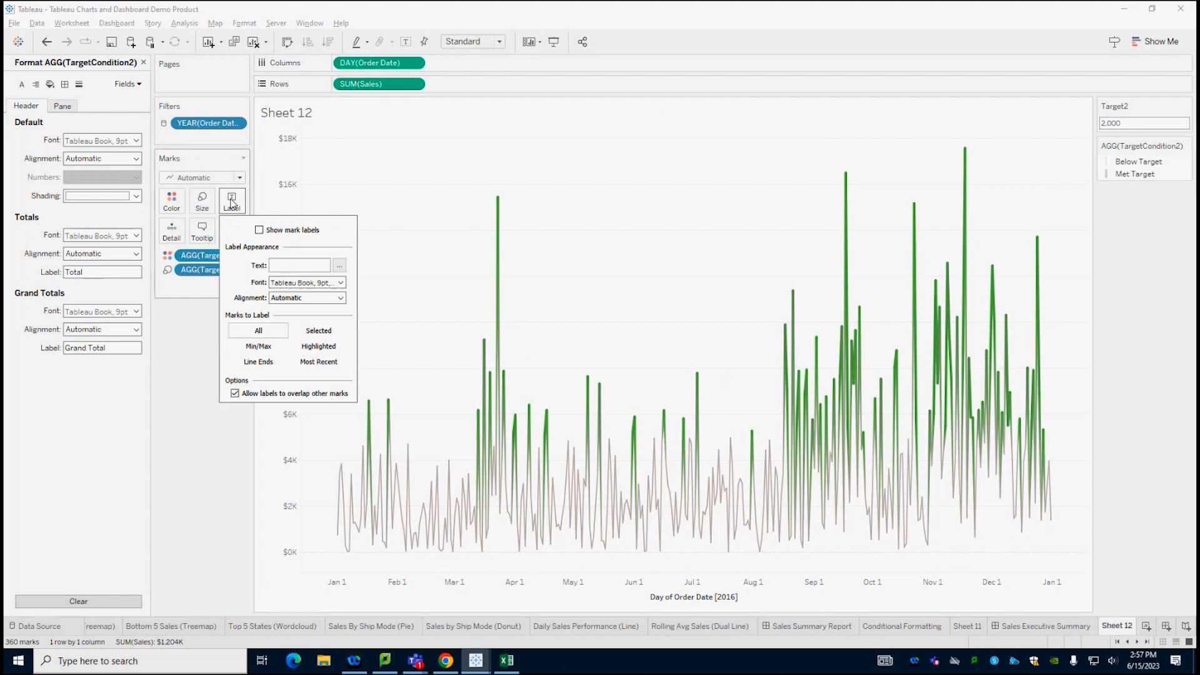
pyautogui.click(259, 231)
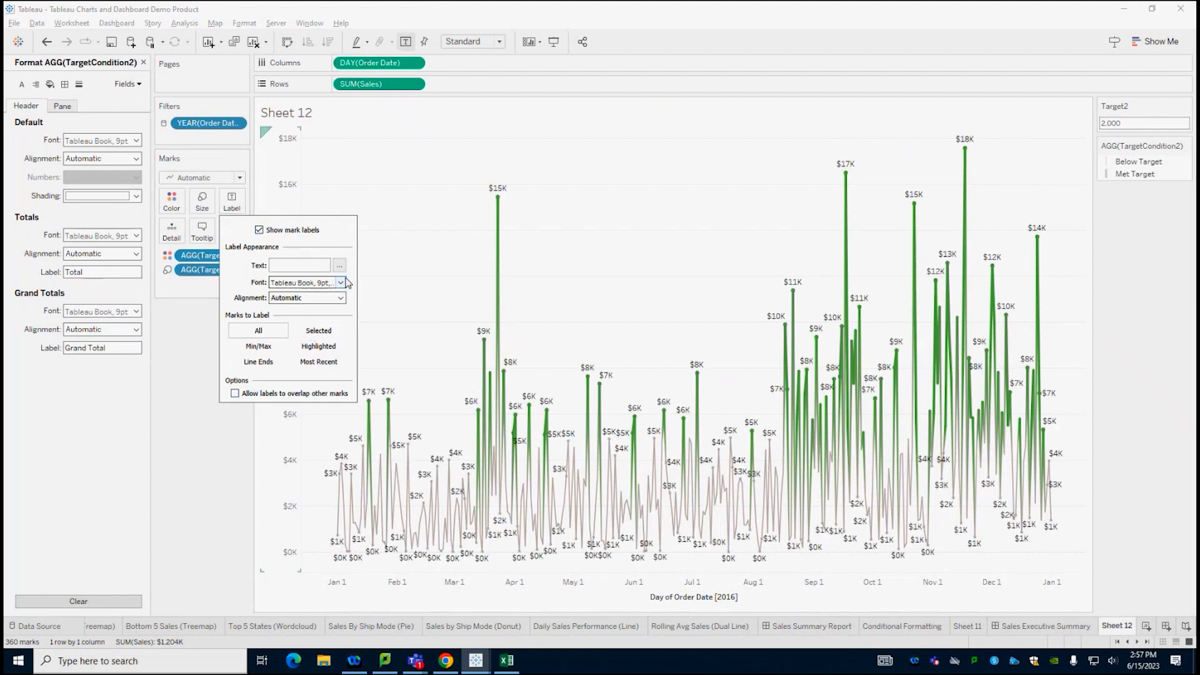
pyautogui.click(322, 282)
pyautogui.click(294, 369)
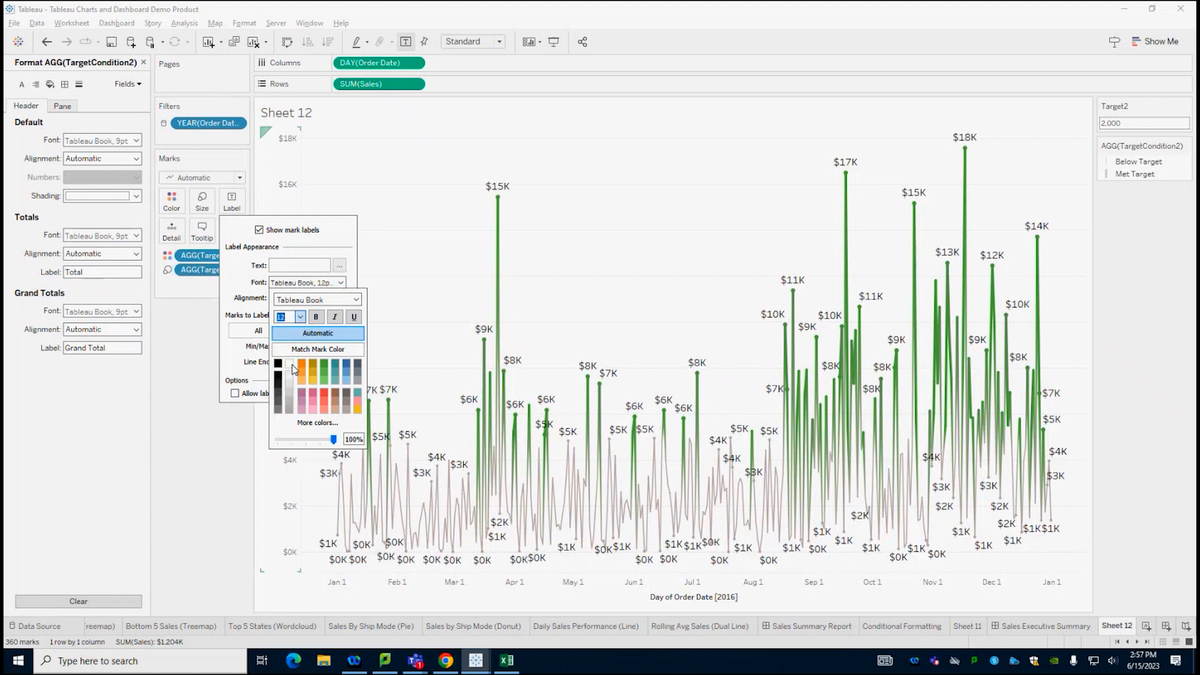
pyautogui.click(173, 404)
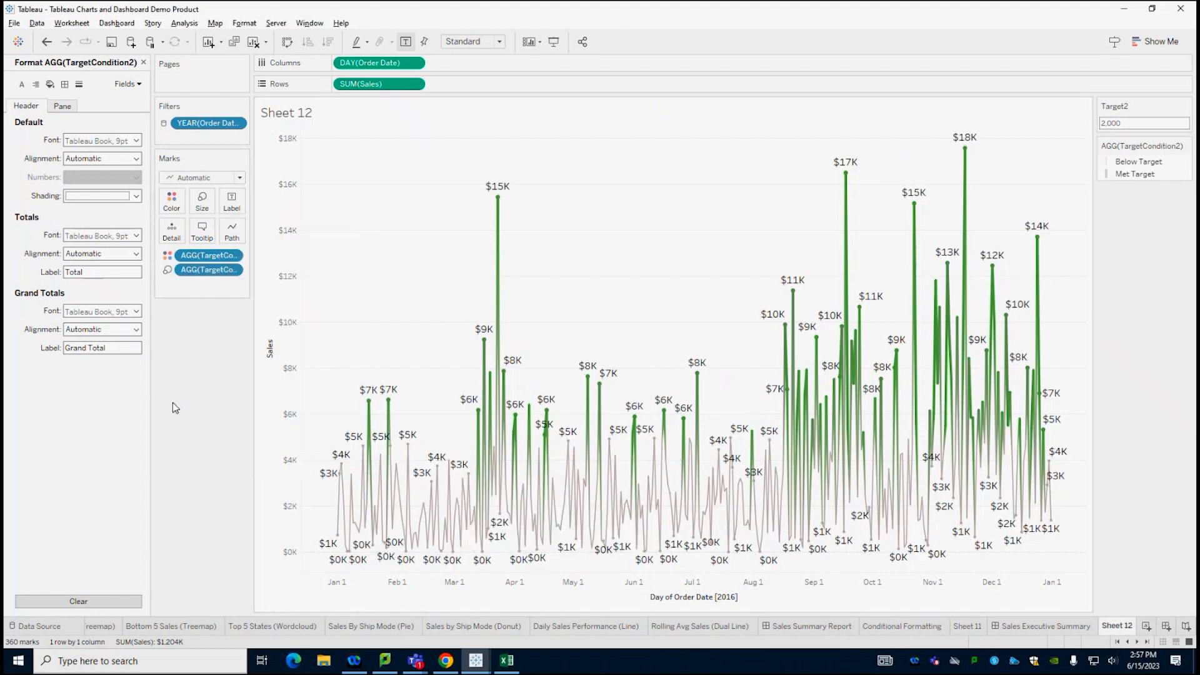
pyautogui.click(237, 215)
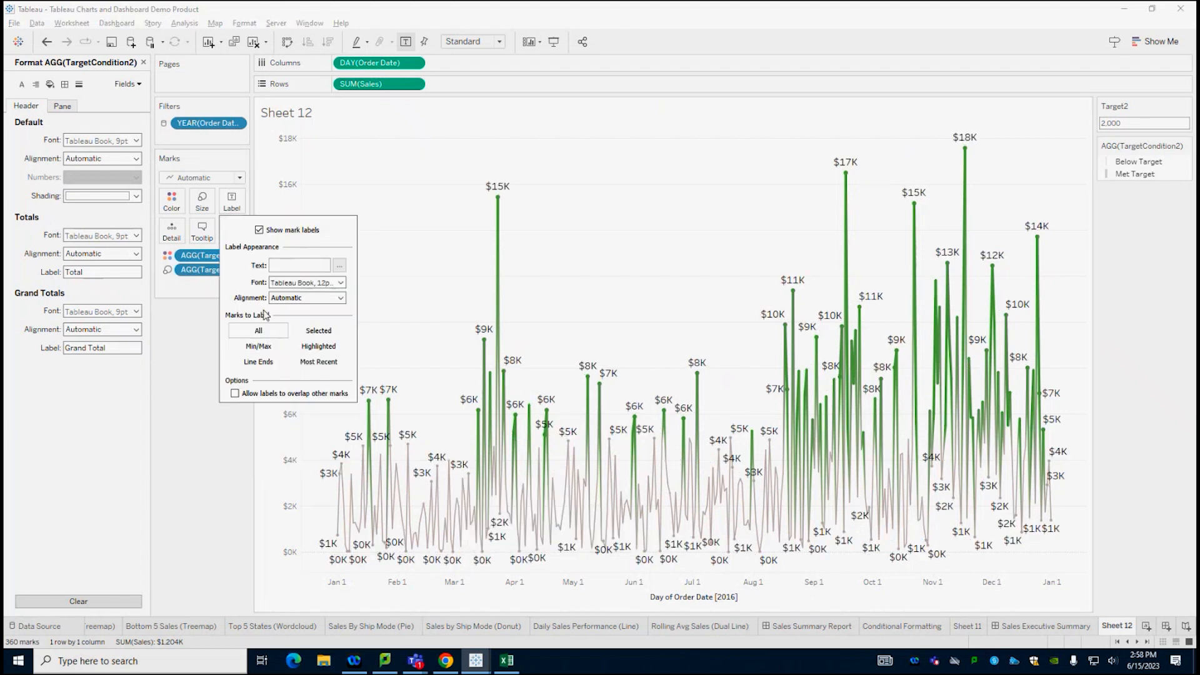
pyautogui.click(306, 298)
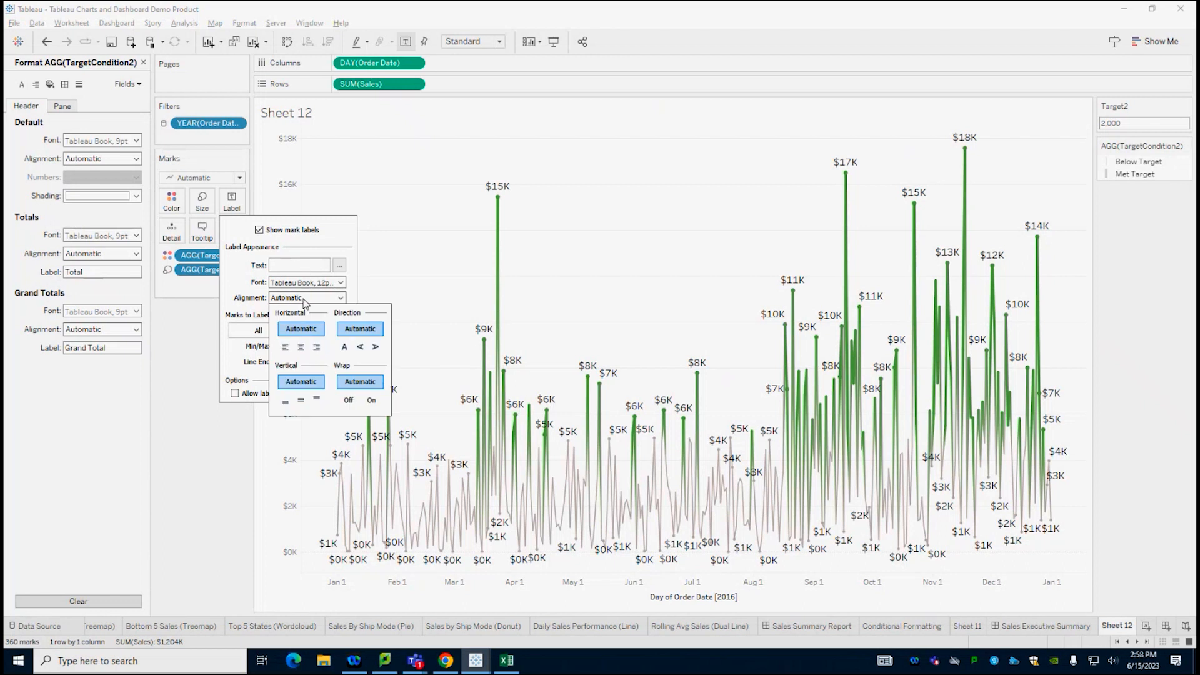
pyautogui.click(198, 375)
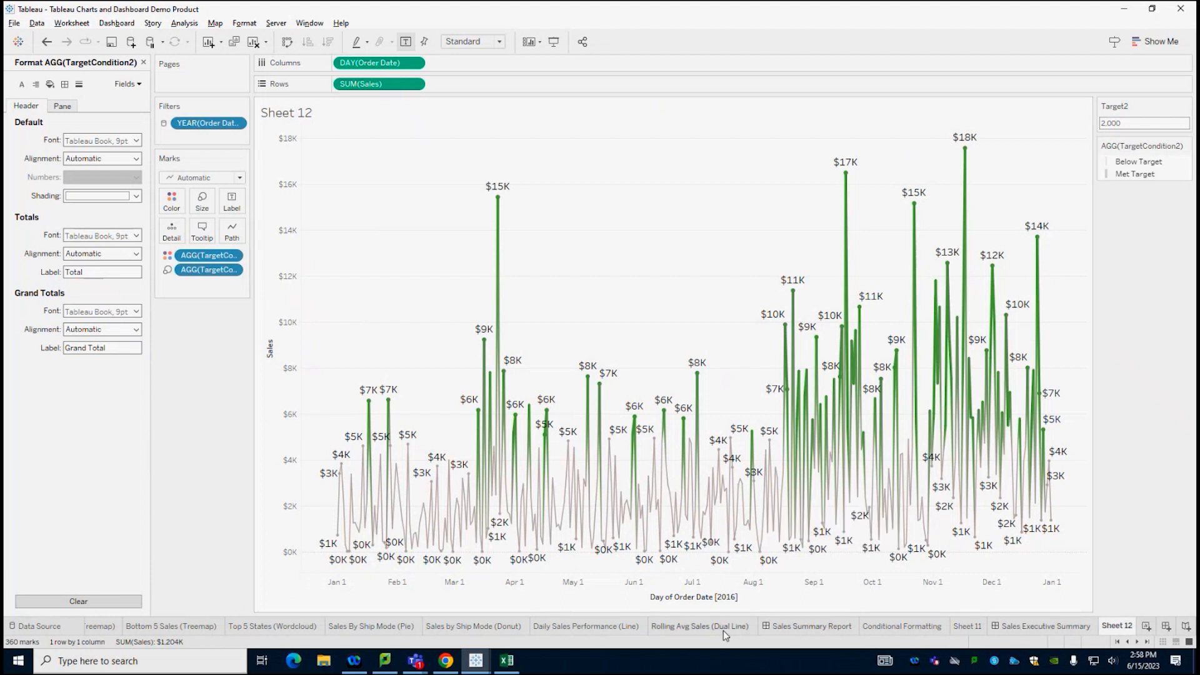
# Check the Daily Sales Performance (Line) sheet for reference and add an average line for the entire table on Sheet 12
pyautogui.click(579, 627)
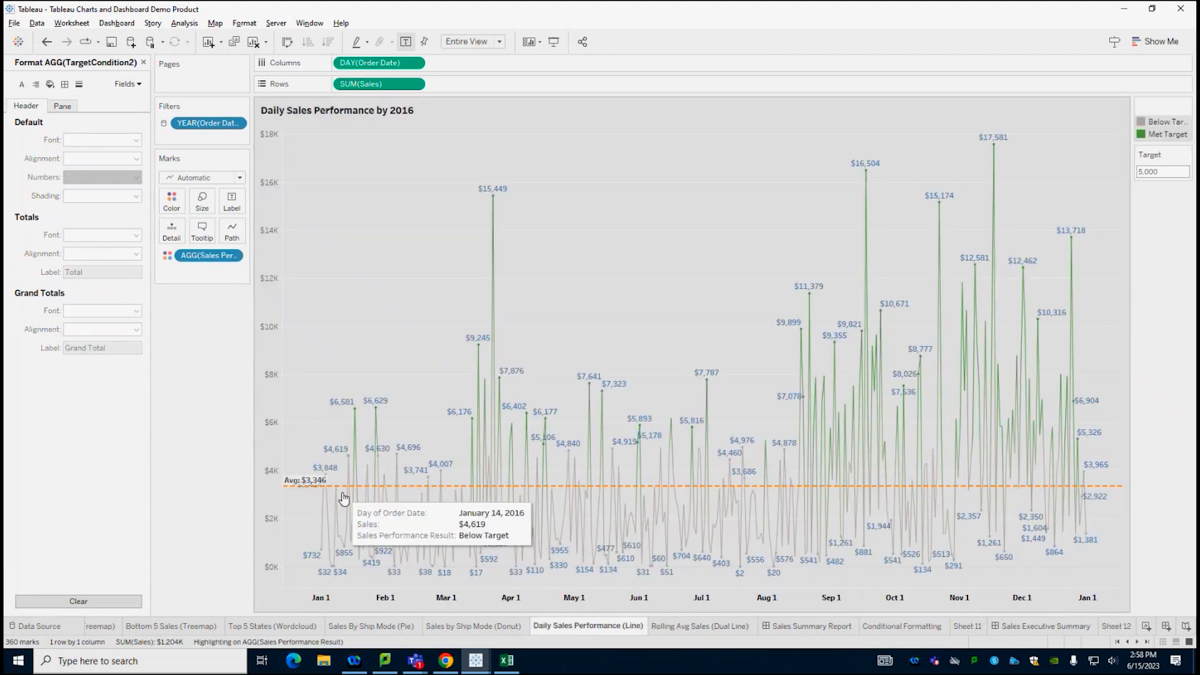
pyautogui.click(1117, 628)
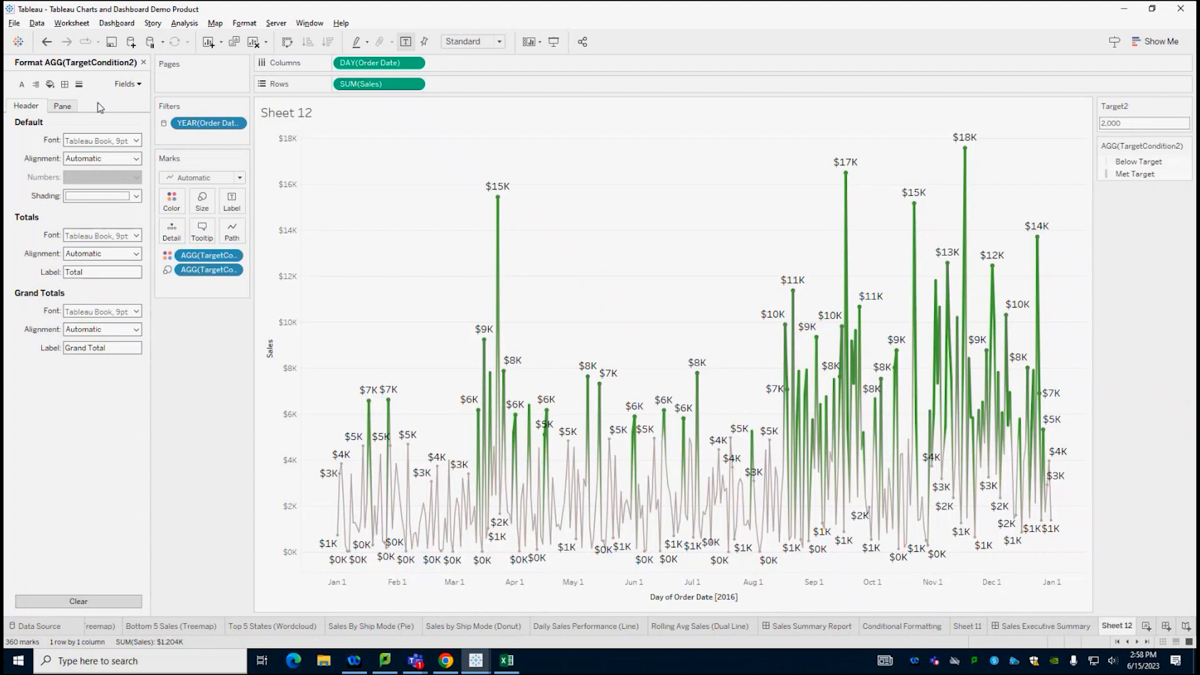
pyautogui.click(145, 61)
pyautogui.click(87, 64)
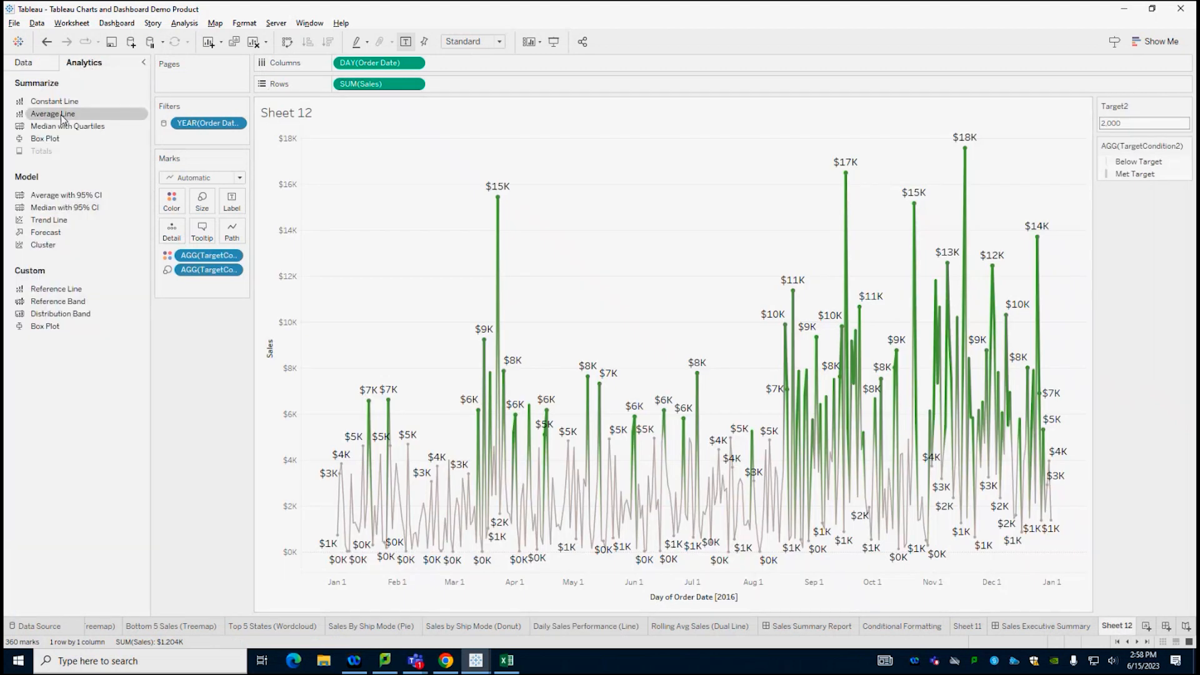
pyautogui.moveTo(47, 116); pyautogui.dragTo(375, 157)
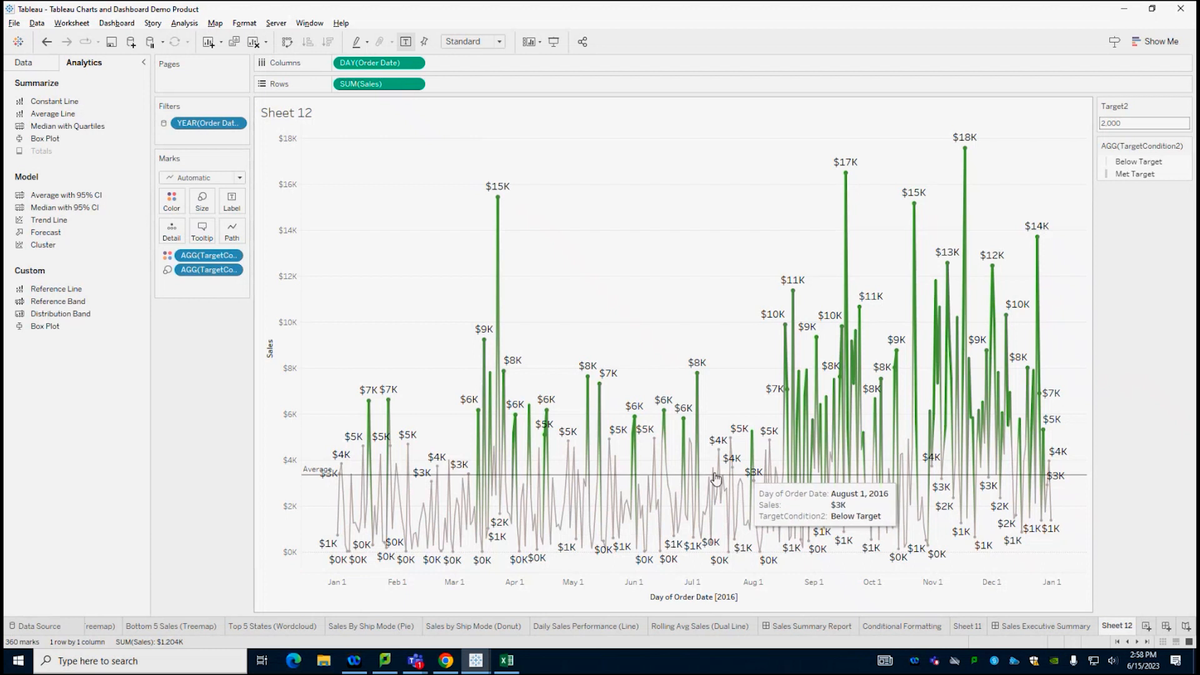
# Format the average reference line as a thick, dashed orange line
pyautogui.click(313, 479)
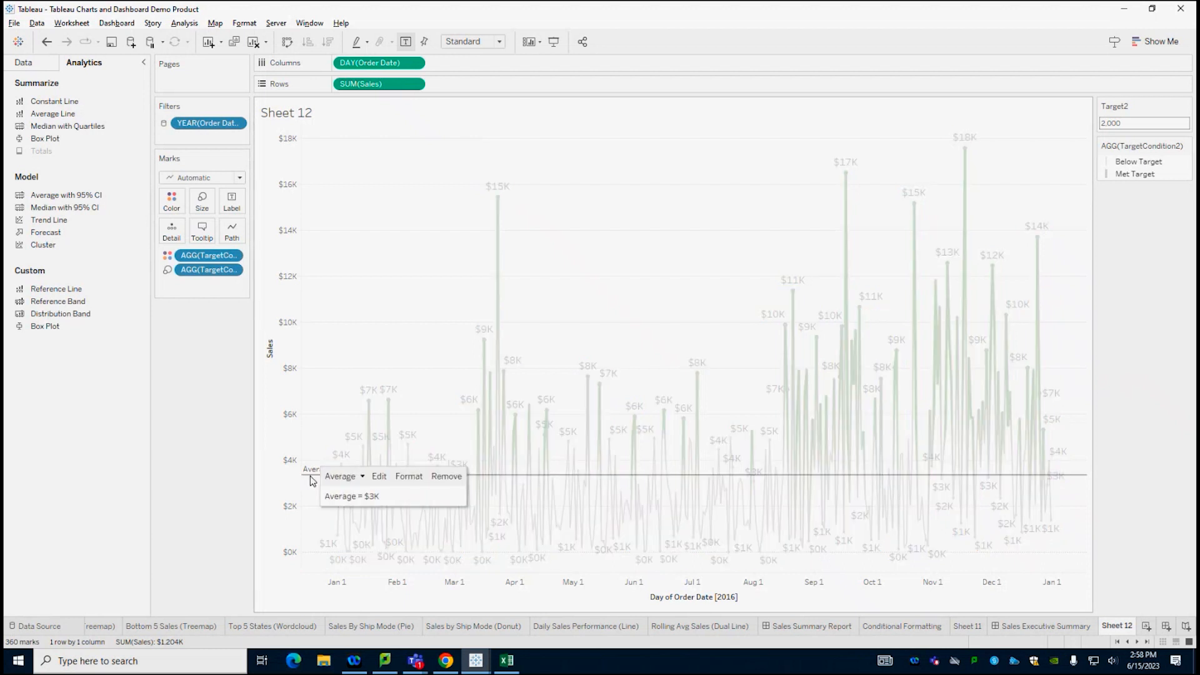
pyautogui.click(379, 477)
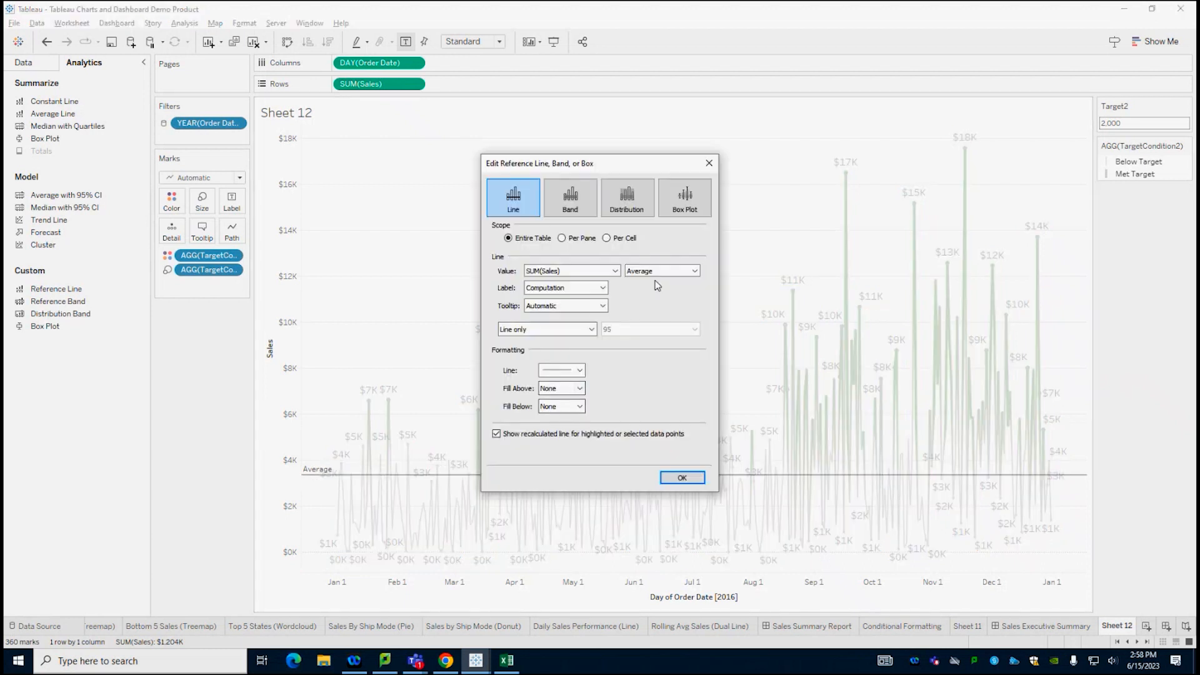
pyautogui.click(563, 370)
pyautogui.click(621, 452)
pyautogui.click(587, 415)
pyautogui.click(571, 478)
pyautogui.click(682, 479)
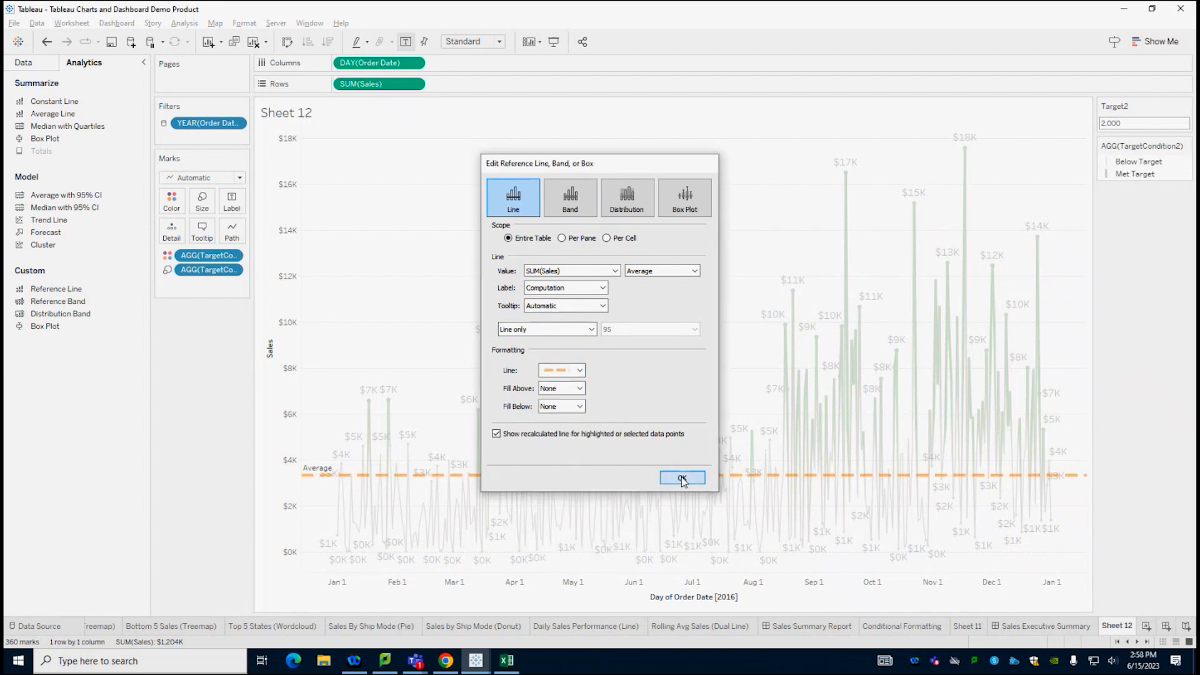
pyautogui.click(683, 478)
pyautogui.click(299, 221)
pyautogui.click(378, 204)
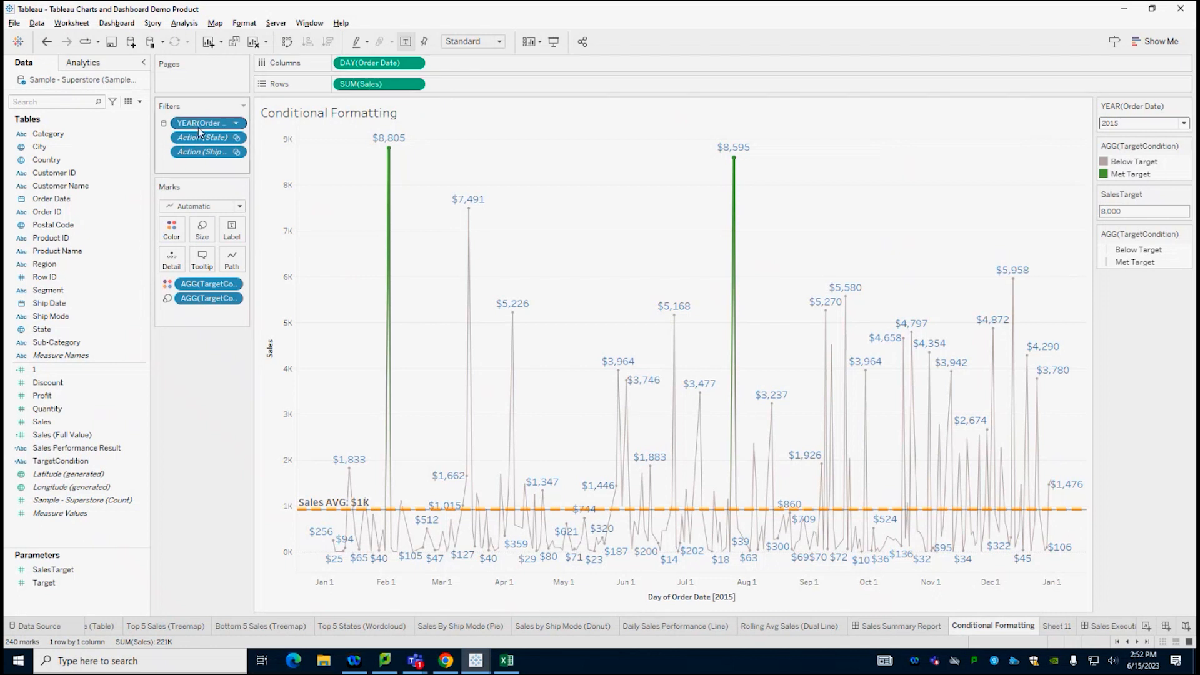
pyautogui.click(1183, 123)
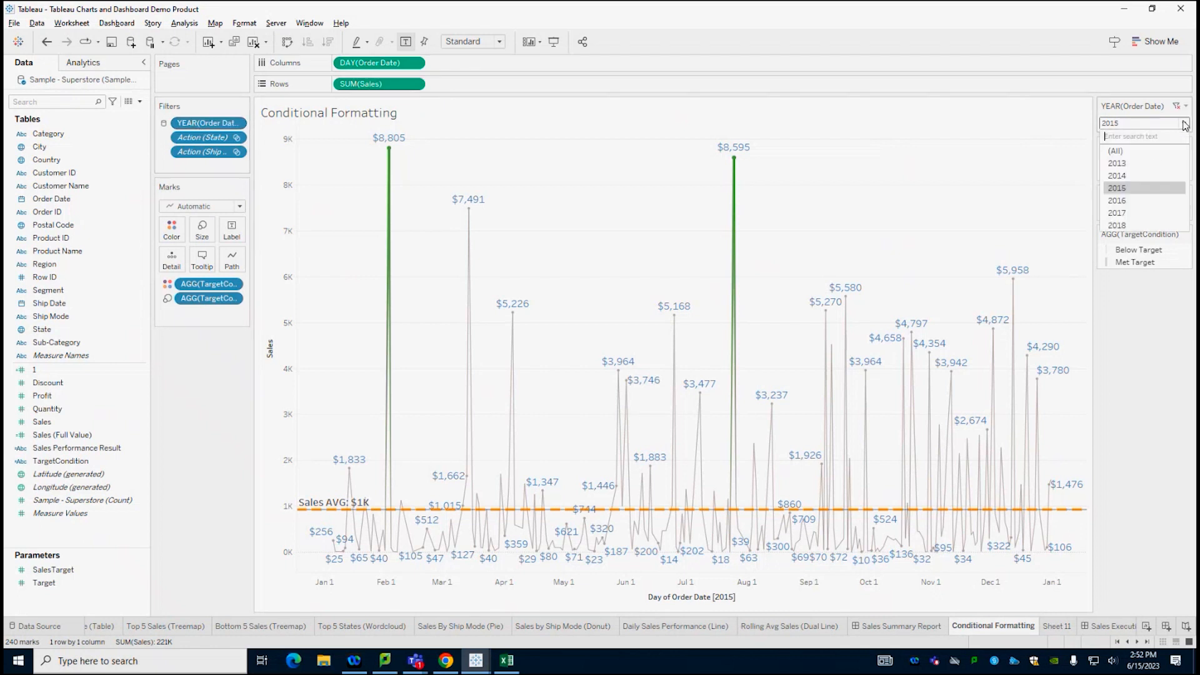
pyautogui.click(1160, 369)
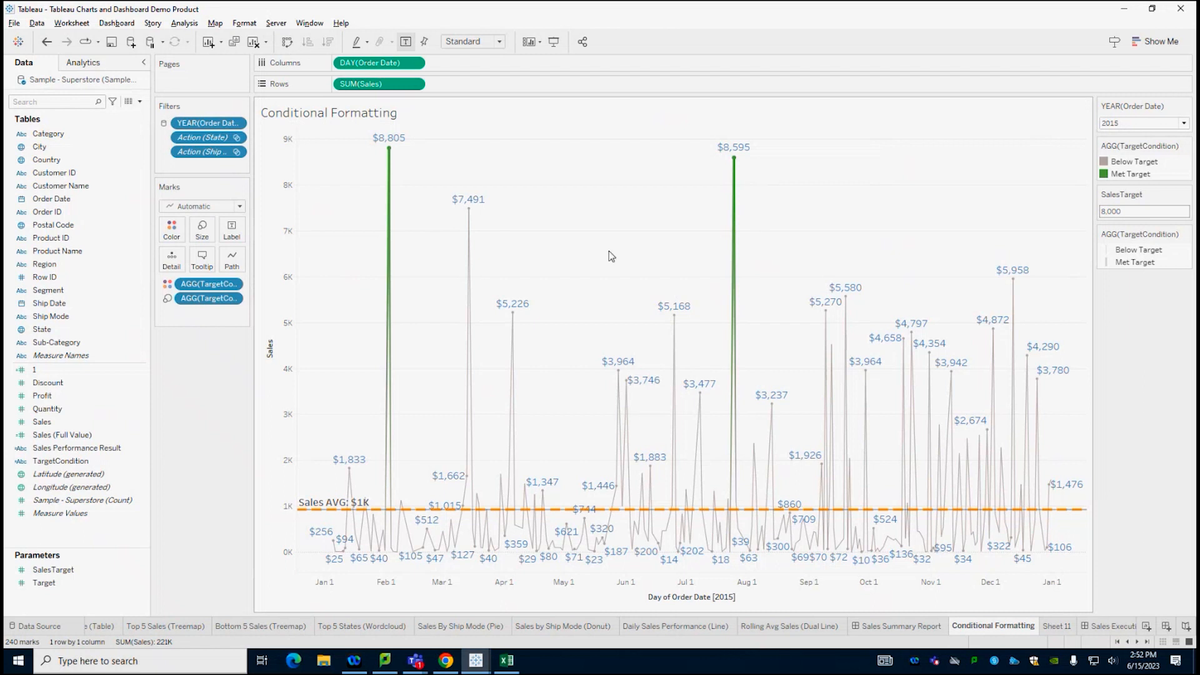
pyautogui.click(59, 574)
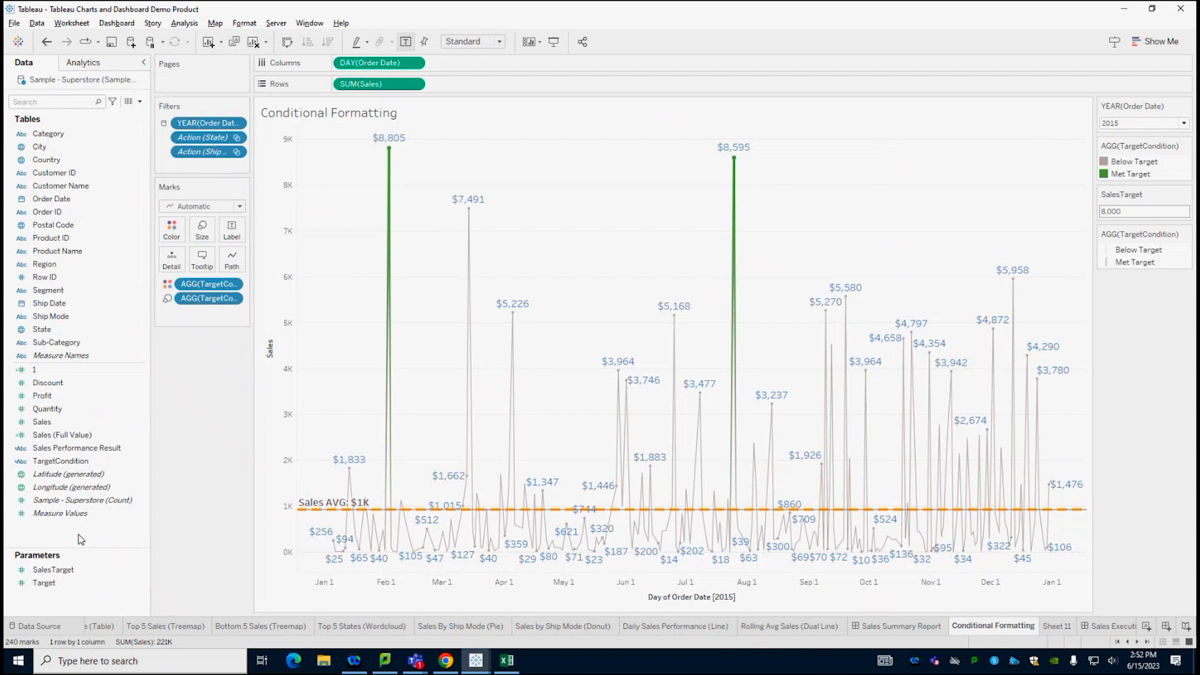
pyautogui.click(80, 462)
pyautogui.rightClick(100, 534)
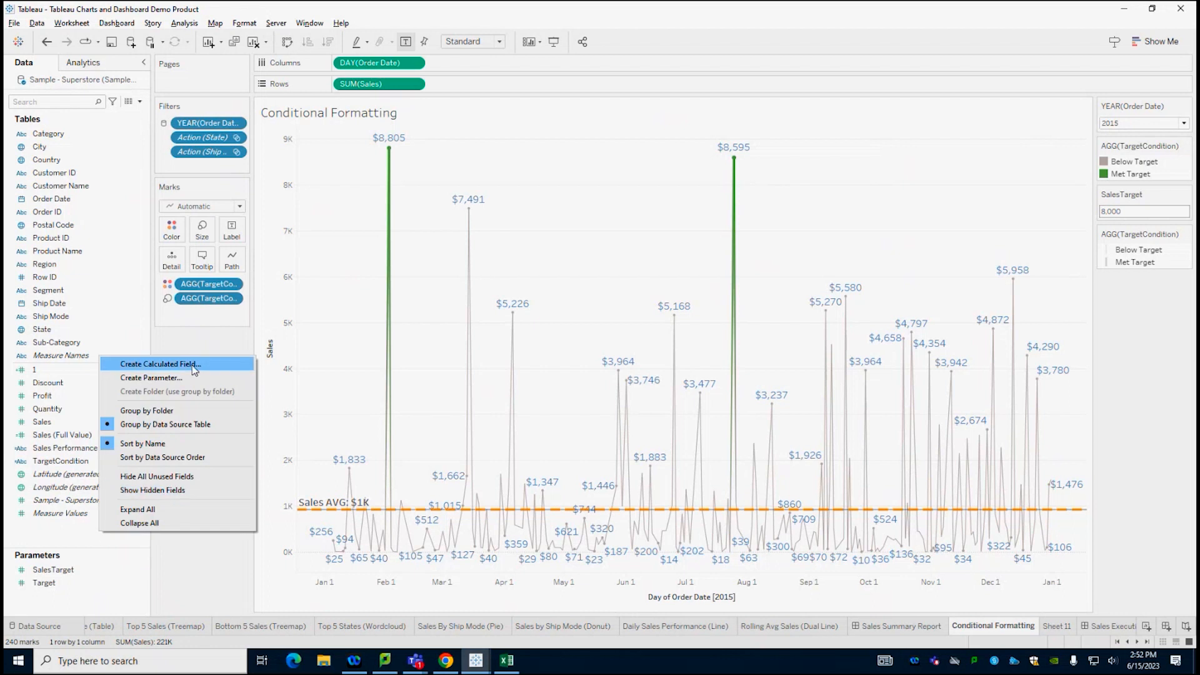
# Open the SalesTarget parameter for editing and select its current value
pyautogui.click(90, 570)
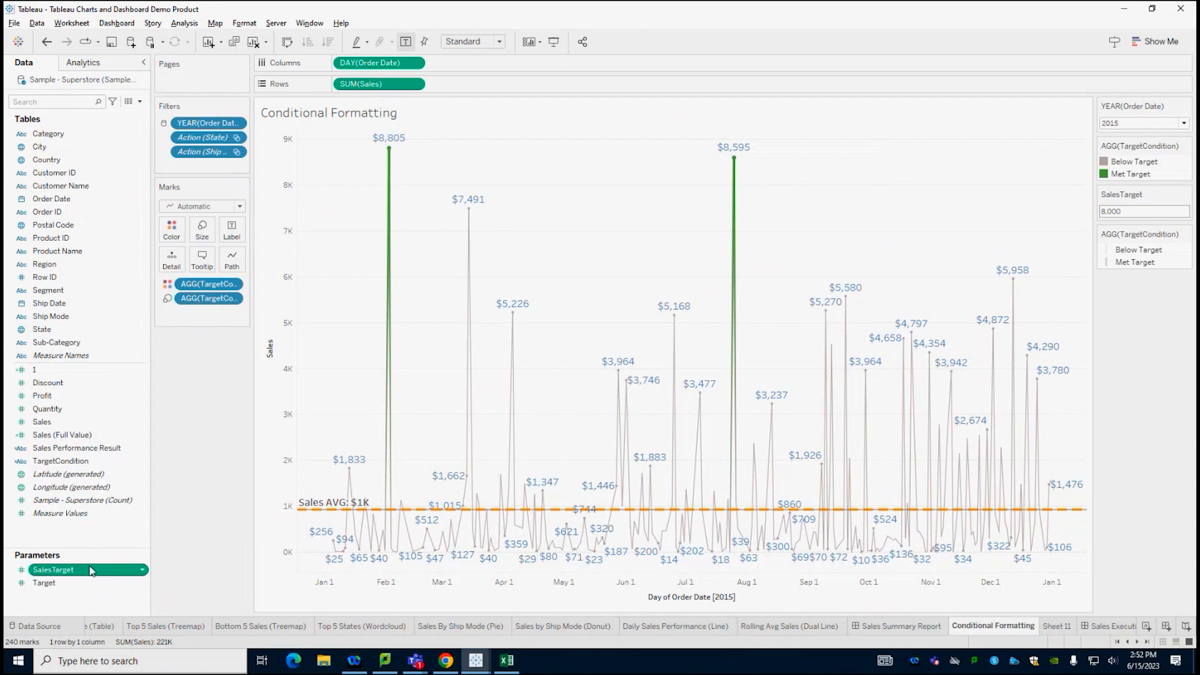
pyautogui.click(144, 574)
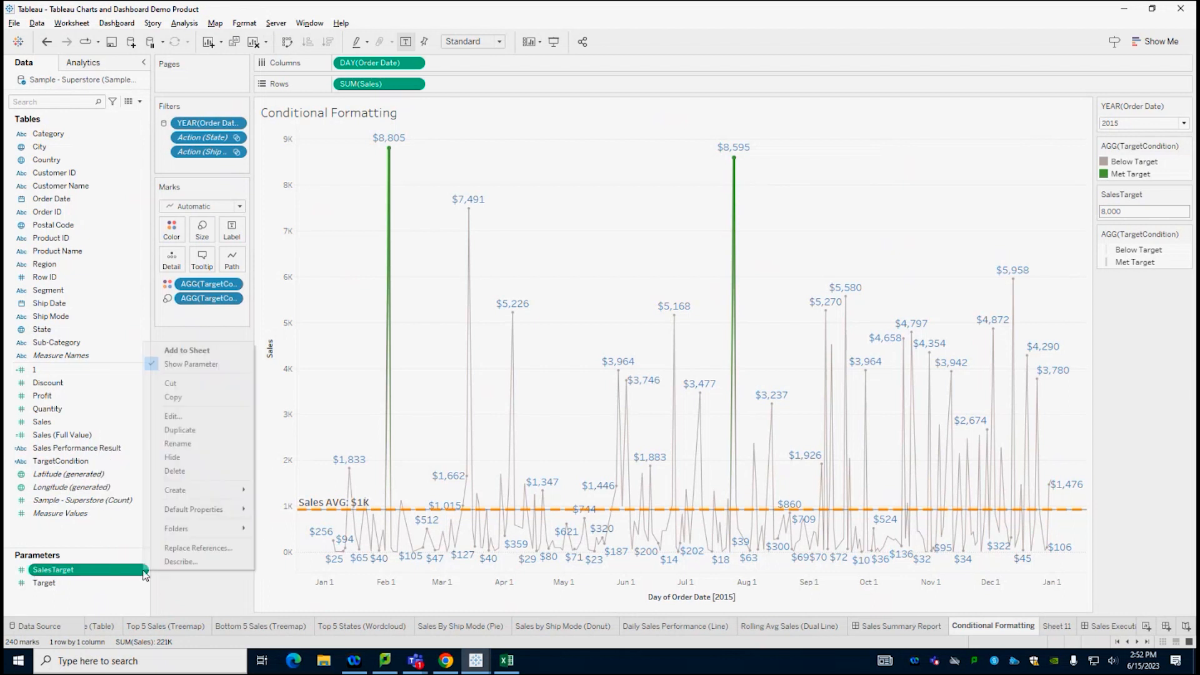
pyautogui.click(192, 423)
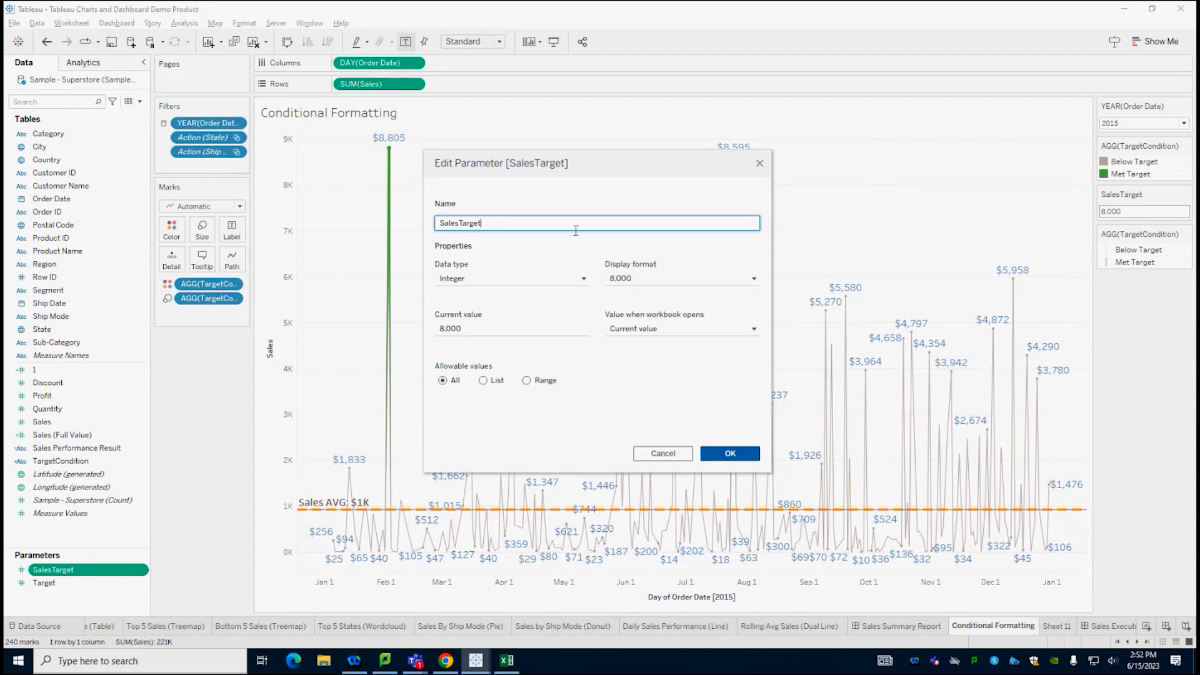
pyautogui.moveTo(568, 226); pyautogui.dragTo(429, 227)
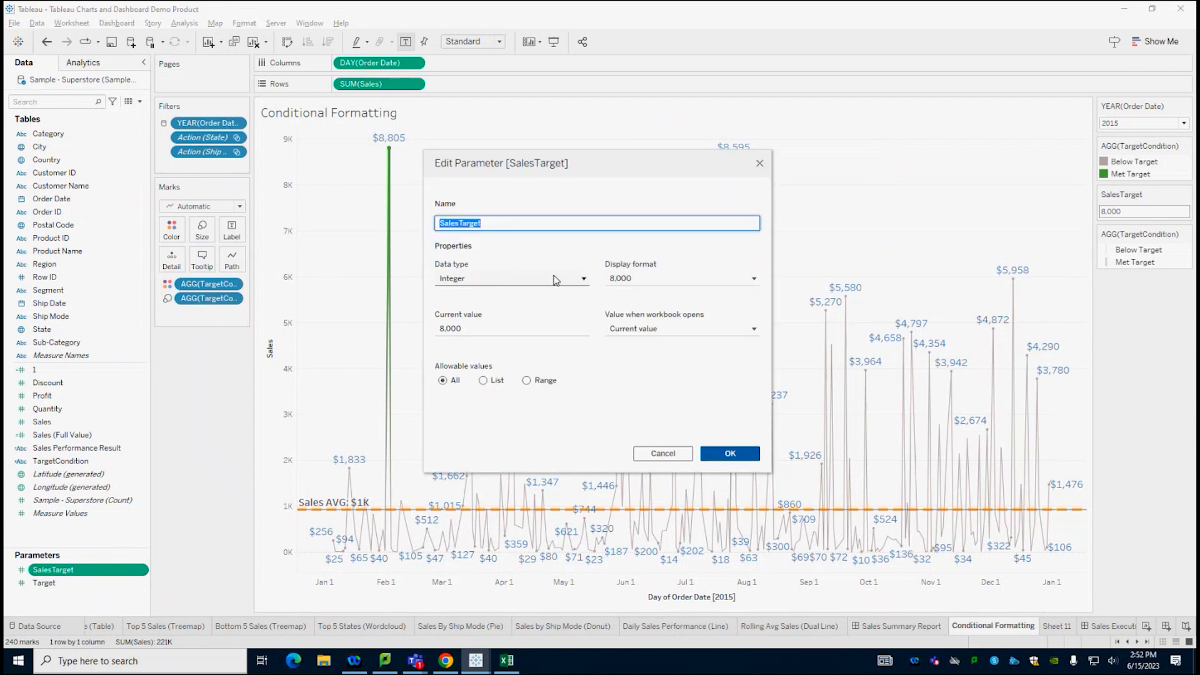
pyautogui.click(489, 325)
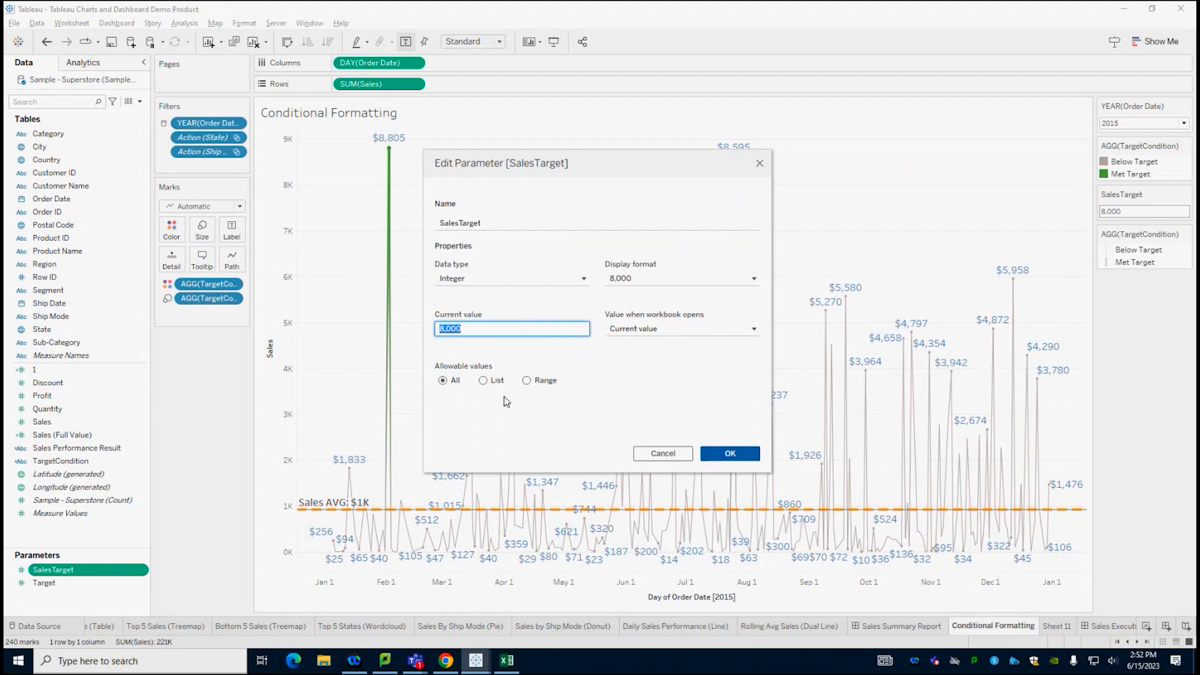
# Try limiting the SalesTarget allowable values to a list of 1000 and 2000 and to a range, and restore All
pyautogui.click(483, 381)
pyautogui.click(490, 421)
pyautogui.write('1,000')
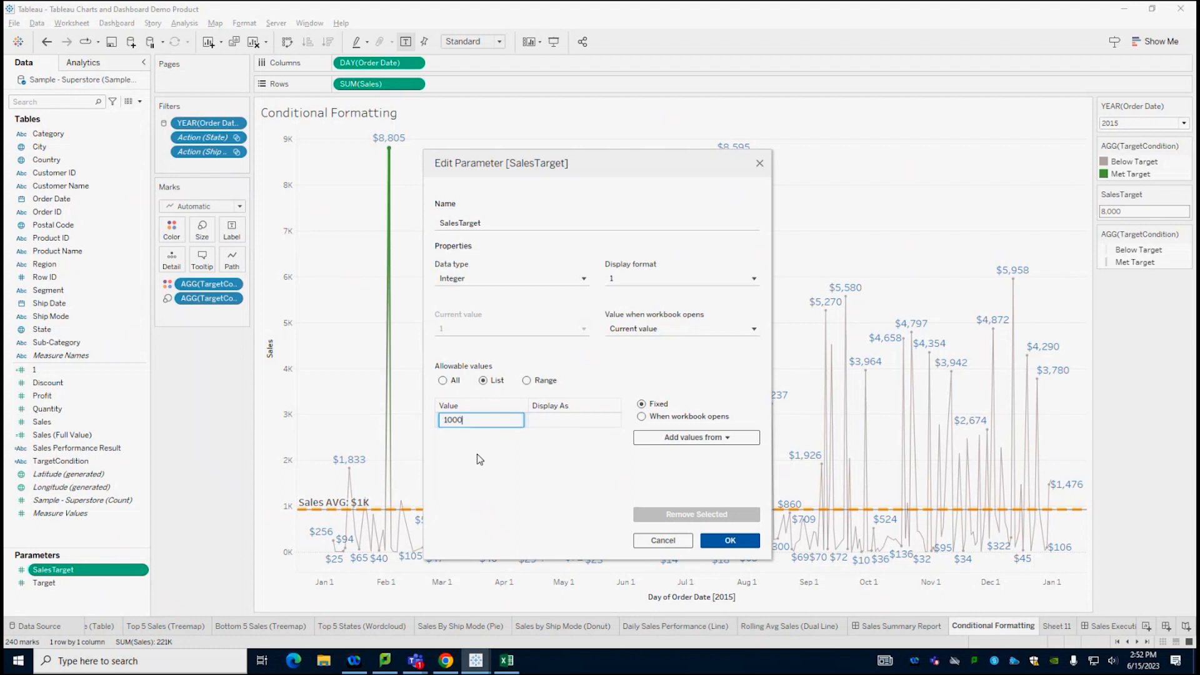
pyautogui.press('Return')
pyautogui.write('2,000')
pyautogui.press('Return')
pyautogui.click(541, 382)
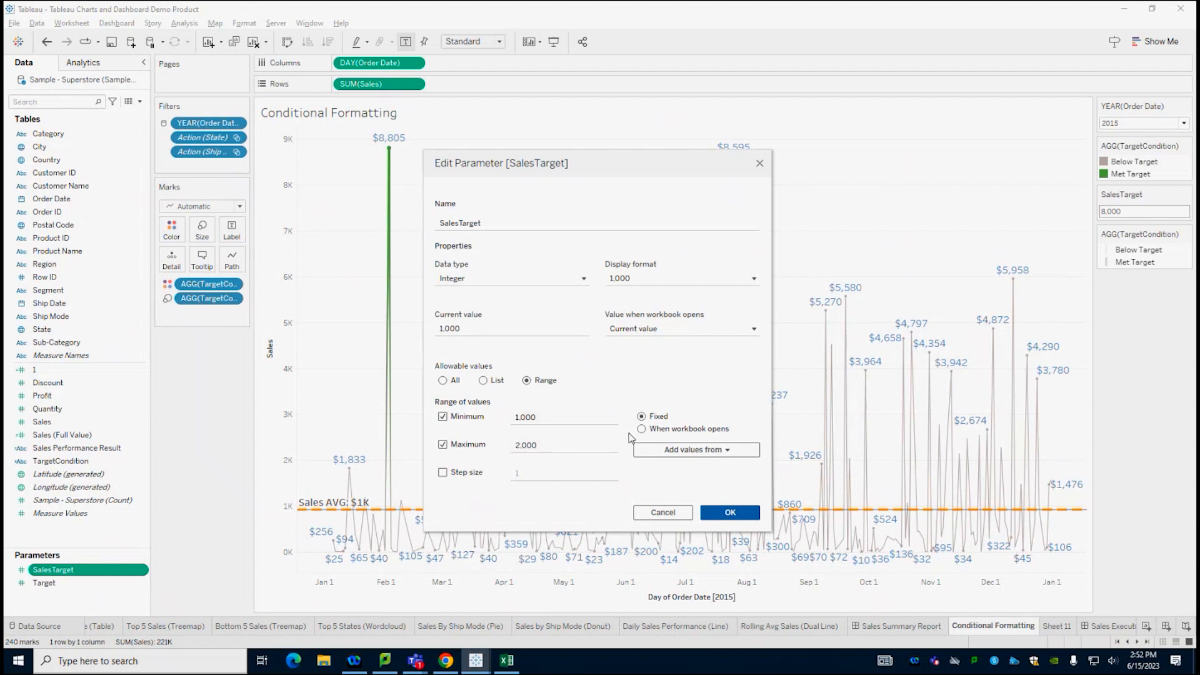
pyautogui.click(443, 380)
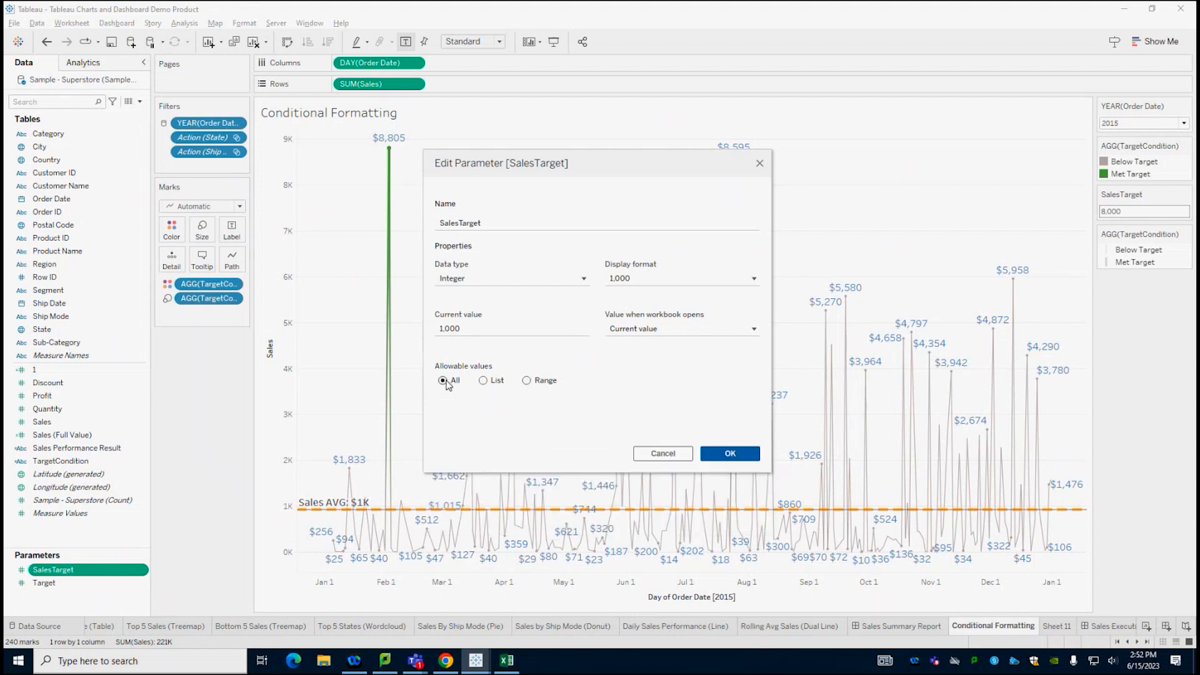
# Set the SalesTarget parameter's current value to 3000, keeping the automatic display format, and apply it to the chart
pyautogui.write('3000')
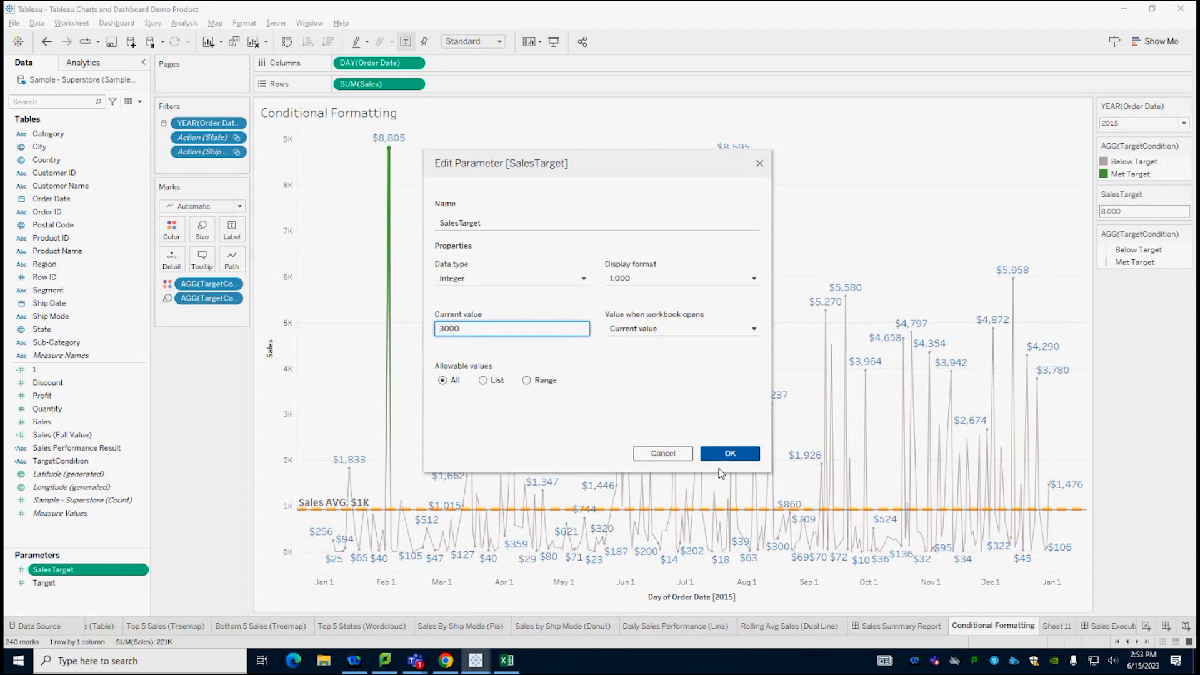
pyautogui.click(665, 278)
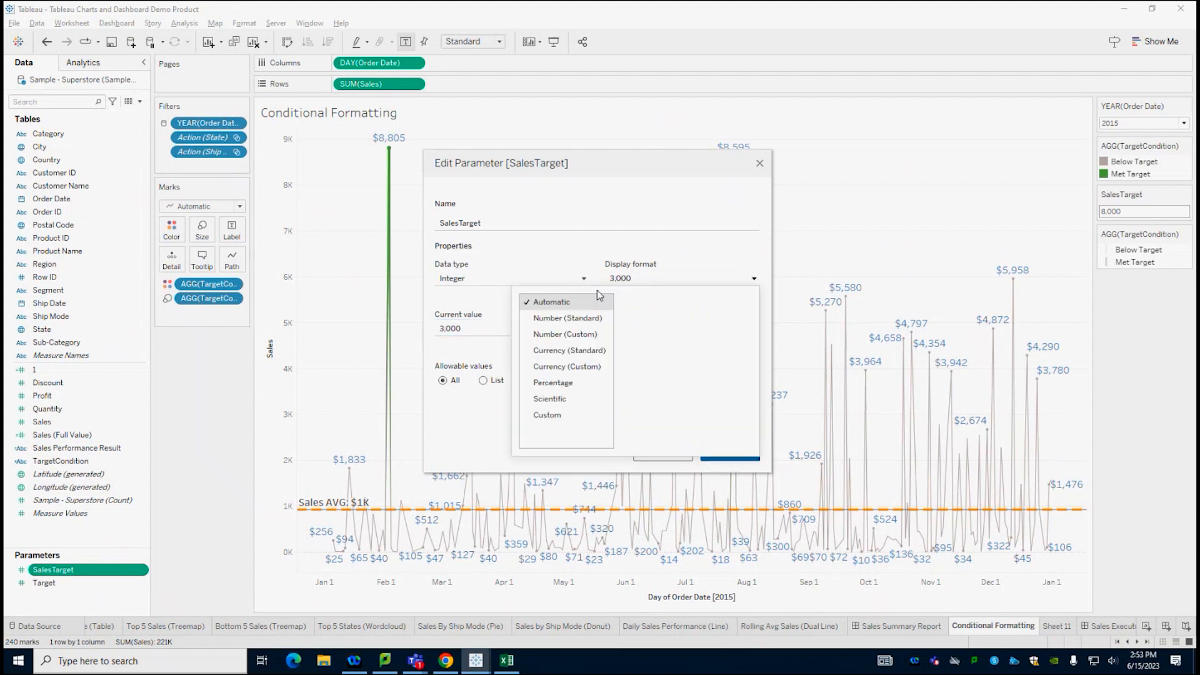
pyautogui.click(675, 278)
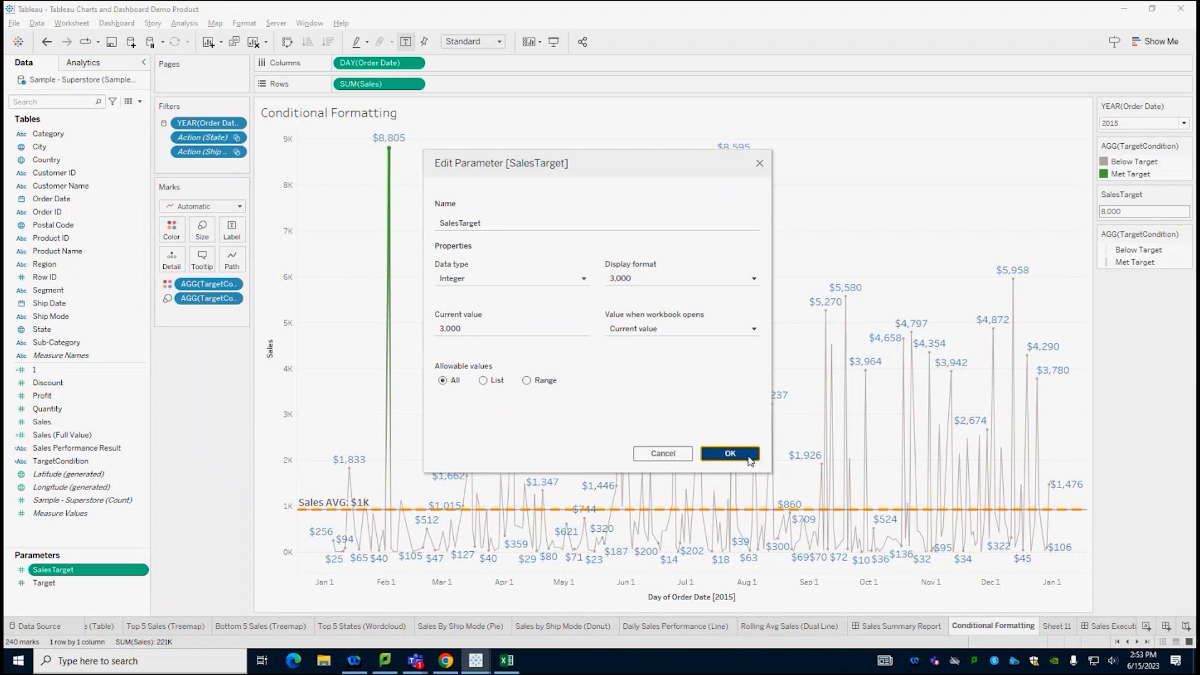
pyautogui.click(730, 457)
pyautogui.click(1142, 212)
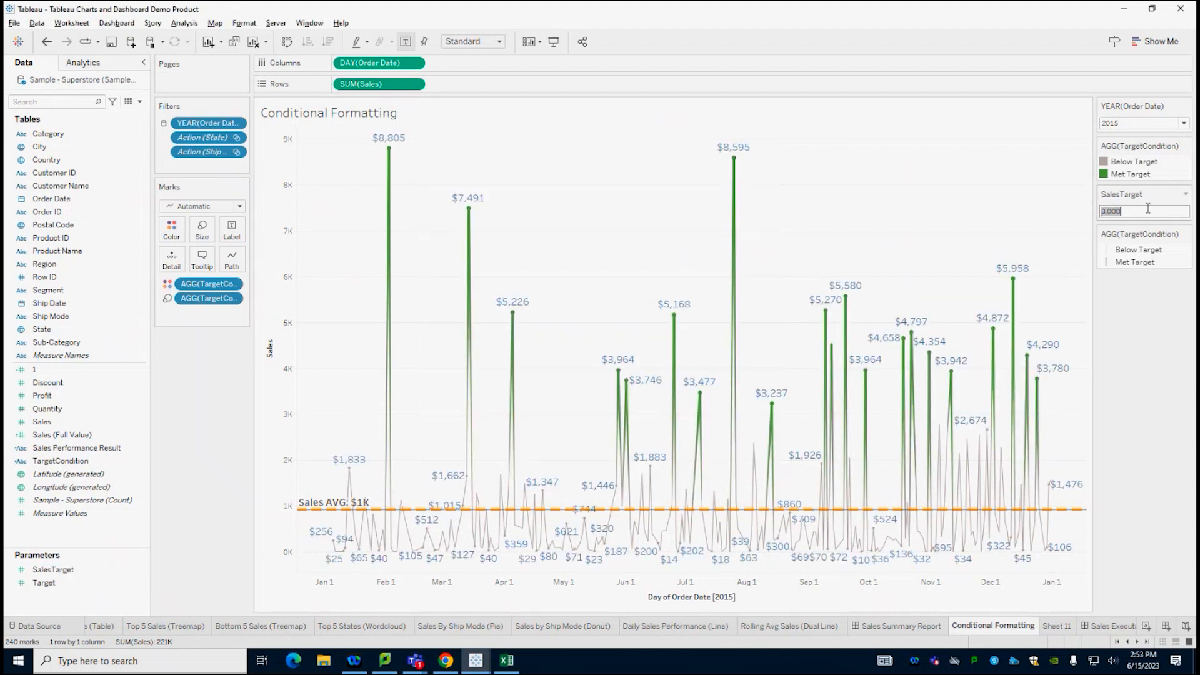
pyautogui.click(106, 573)
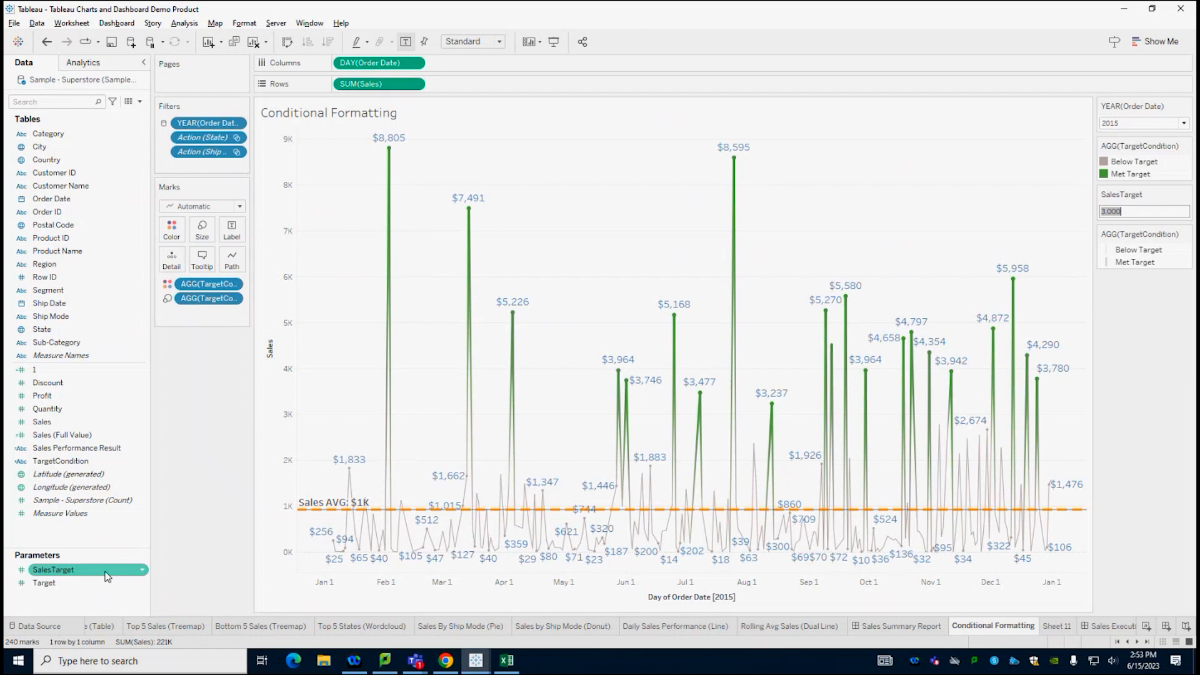
# Hide the order year filter control from the sheet and show it again
pyautogui.rightClick(217, 125)
pyautogui.click(253, 150)
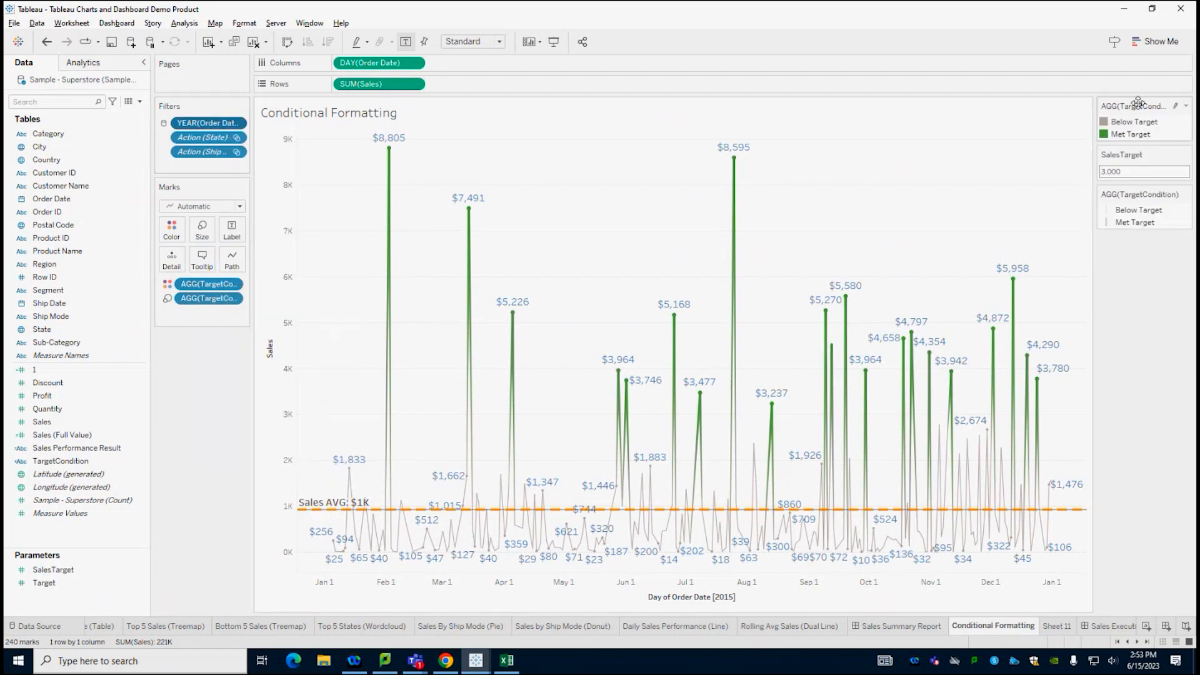
pyautogui.rightClick(211, 126)
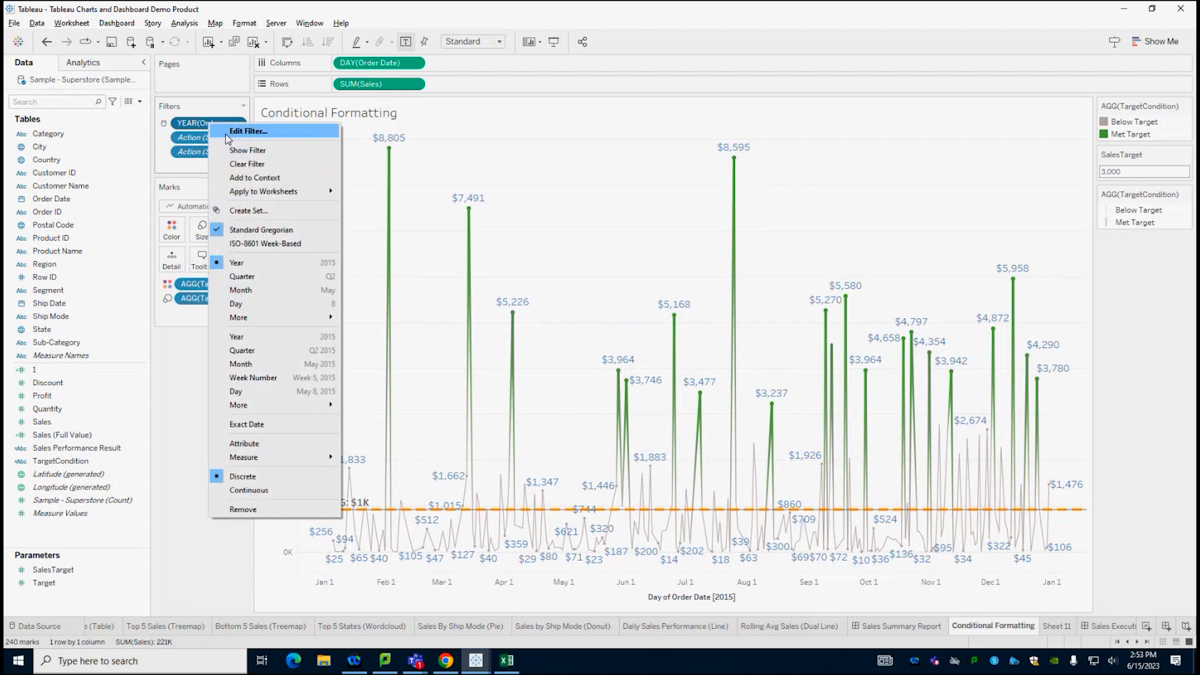
pyautogui.click(248, 151)
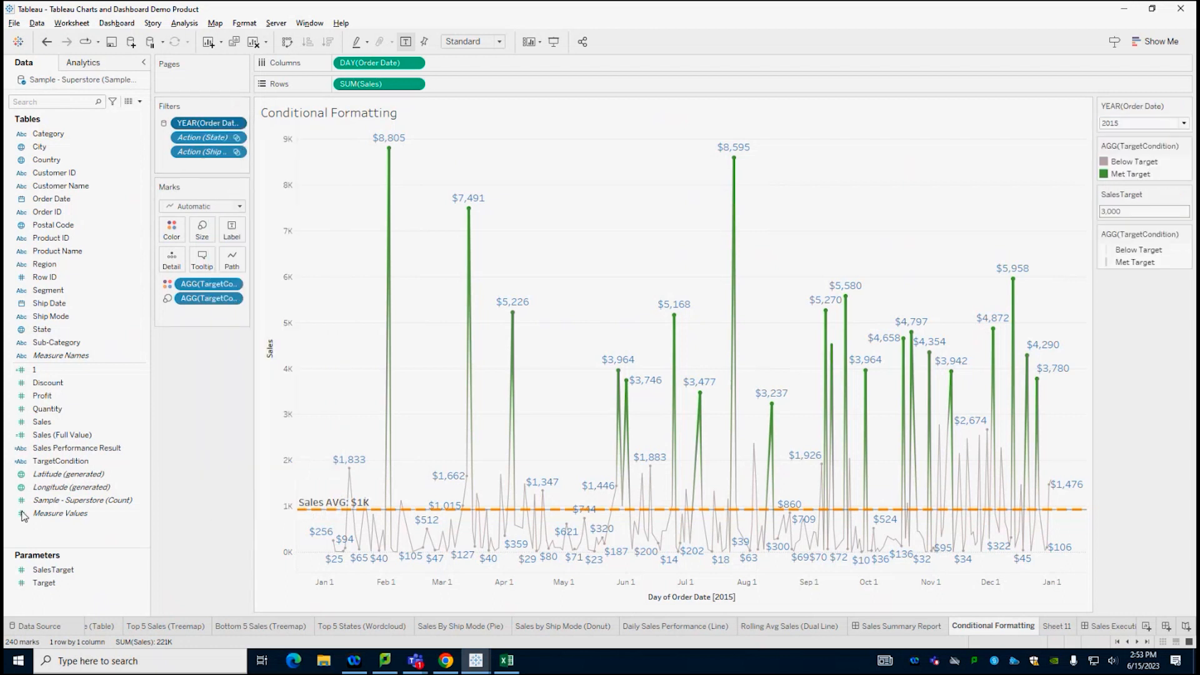
# Hide the SalesTarget parameter control, show it again and select its value
pyautogui.click(109, 569)
pyautogui.rightClick(110, 569)
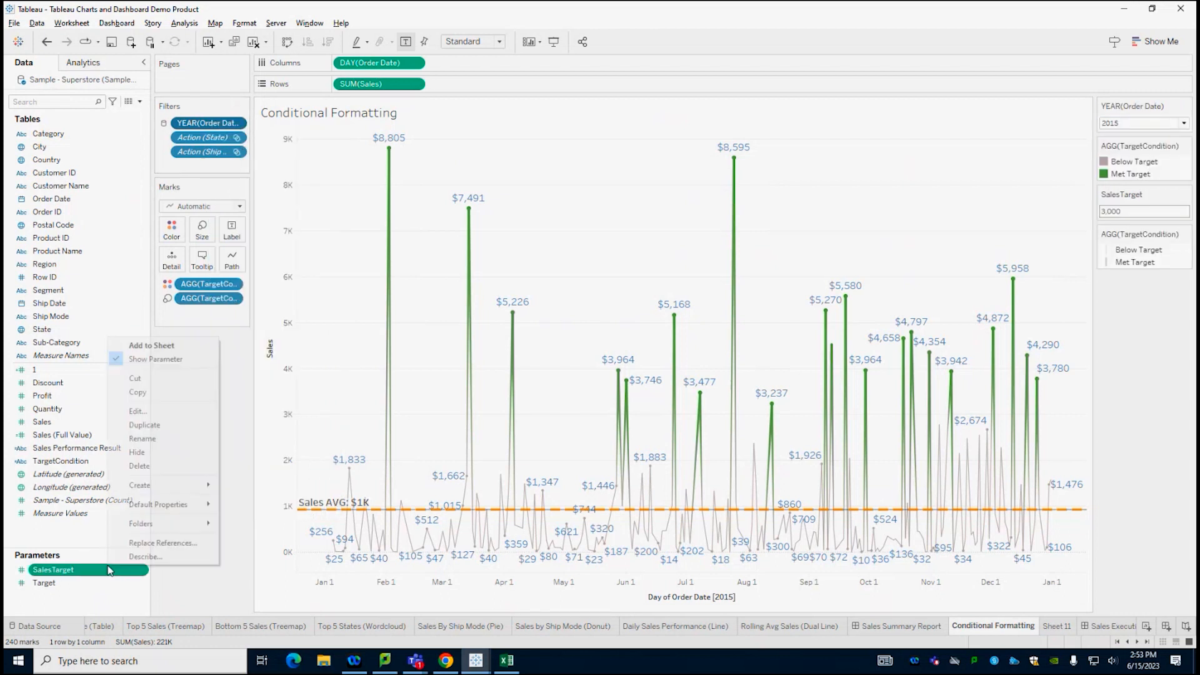
pyautogui.click(159, 363)
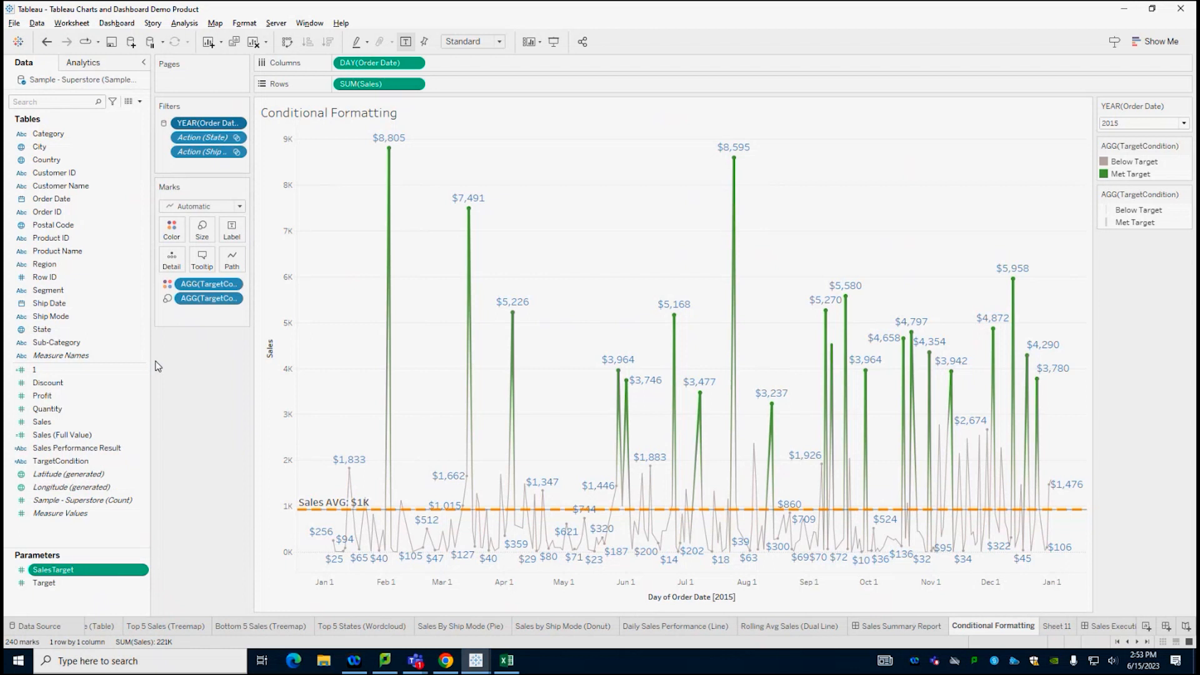
pyautogui.rightClick(107, 571)
pyautogui.click(152, 367)
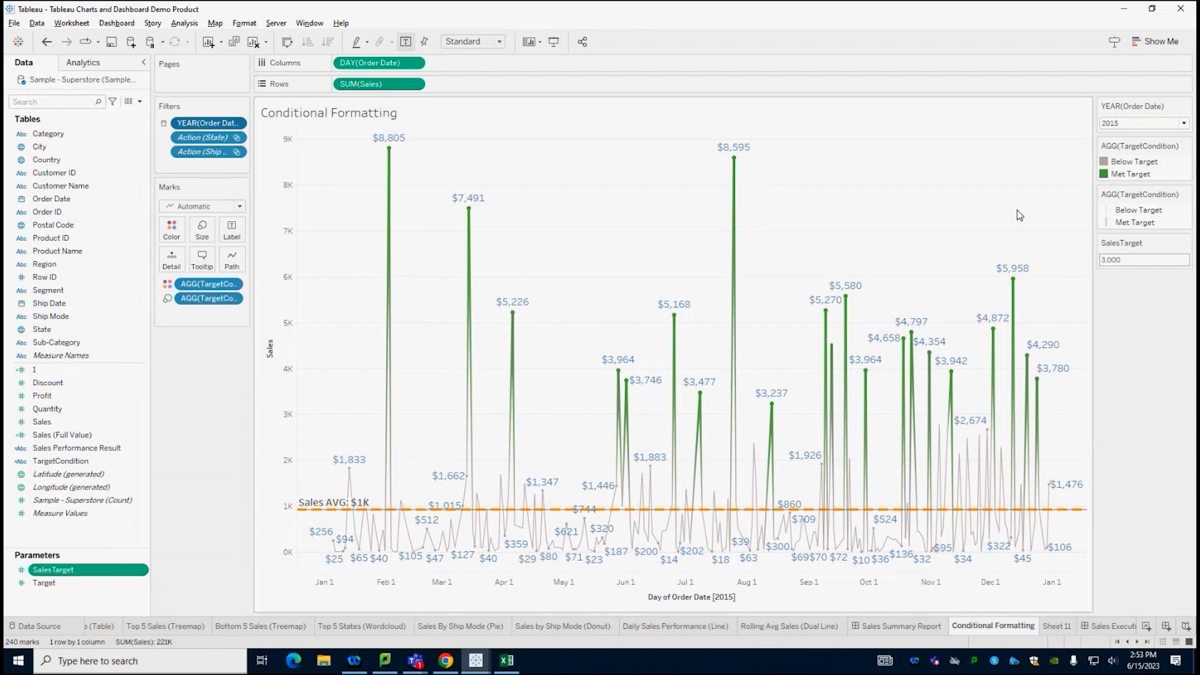
pyautogui.click(1129, 263)
pyautogui.click(1156, 264)
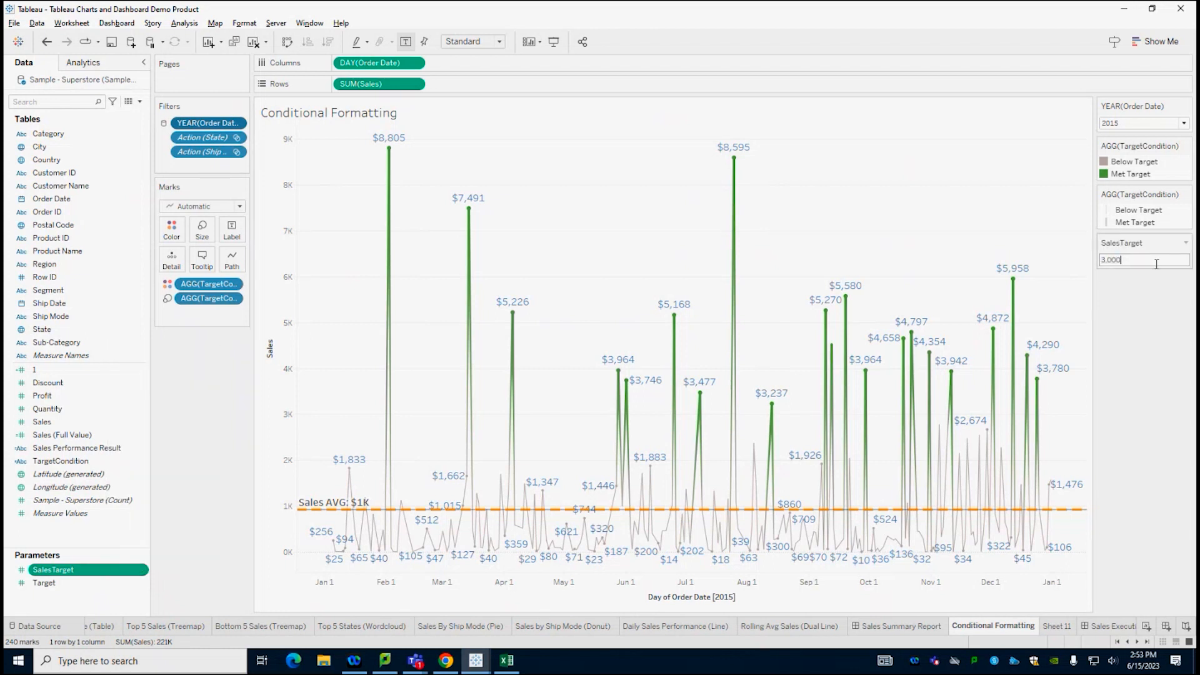
pyautogui.moveTo(1146, 262); pyautogui.dragTo(1079, 263)
# Remove TargetCondition from both the color and the size of the line marks
pyautogui.moveTo(188, 284); pyautogui.dragTo(199, 412)
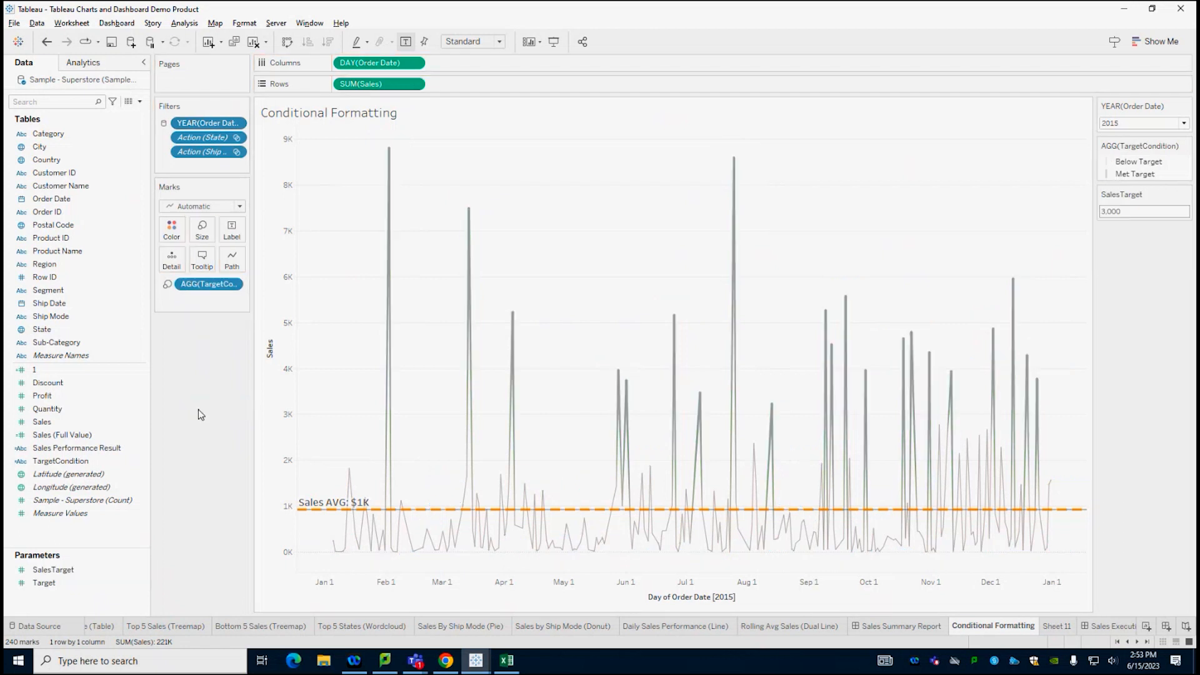
pyautogui.moveTo(200, 288); pyautogui.dragTo(437, 313)
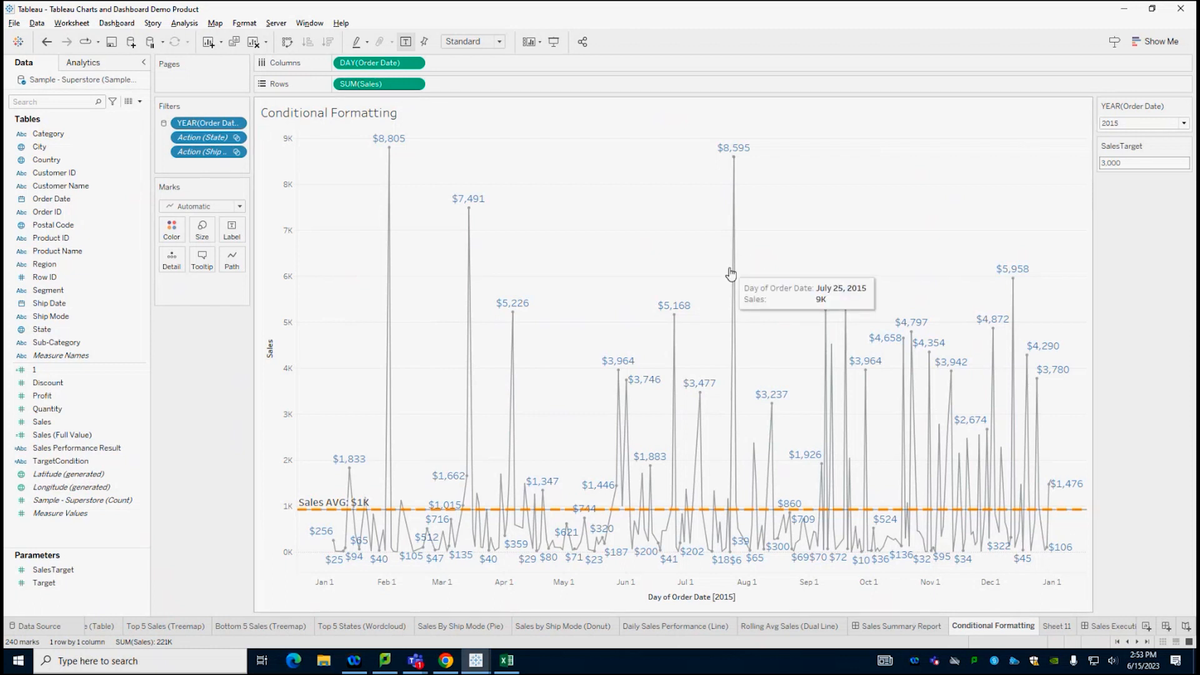
# Review the TargetCondition formula, checking its SUM of Sales and SalesTarget comparison and its Below Target and Met Target outcomes
pyautogui.rightClick(92, 533)
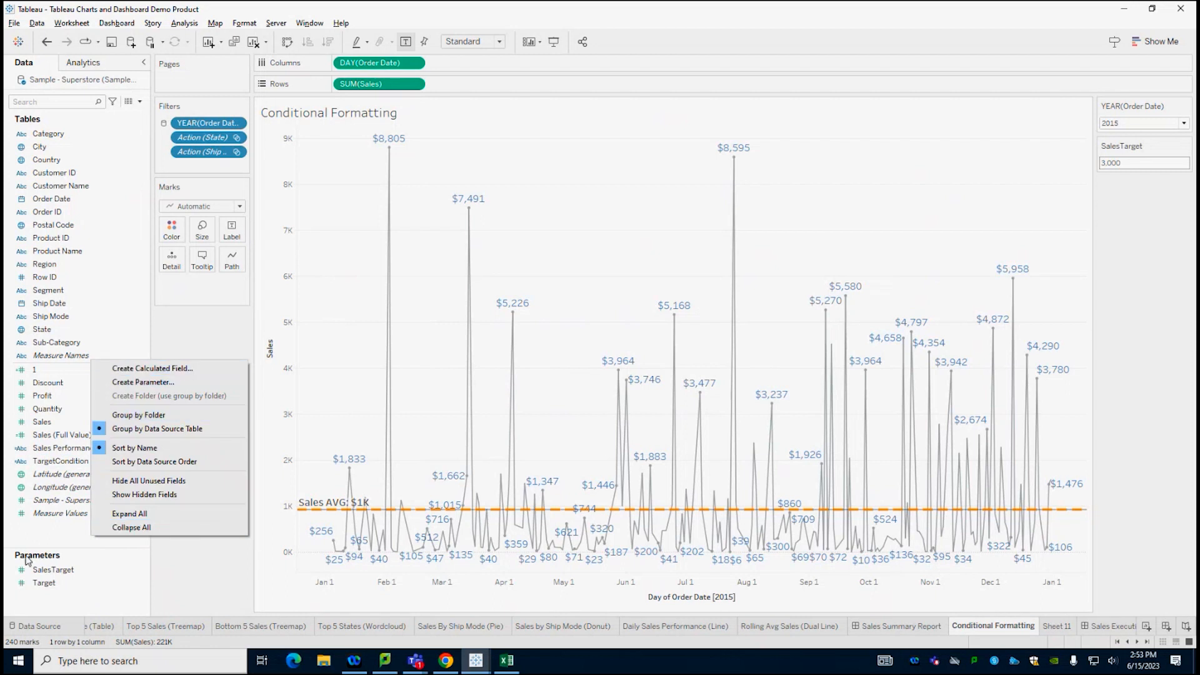
pyautogui.click(76, 463)
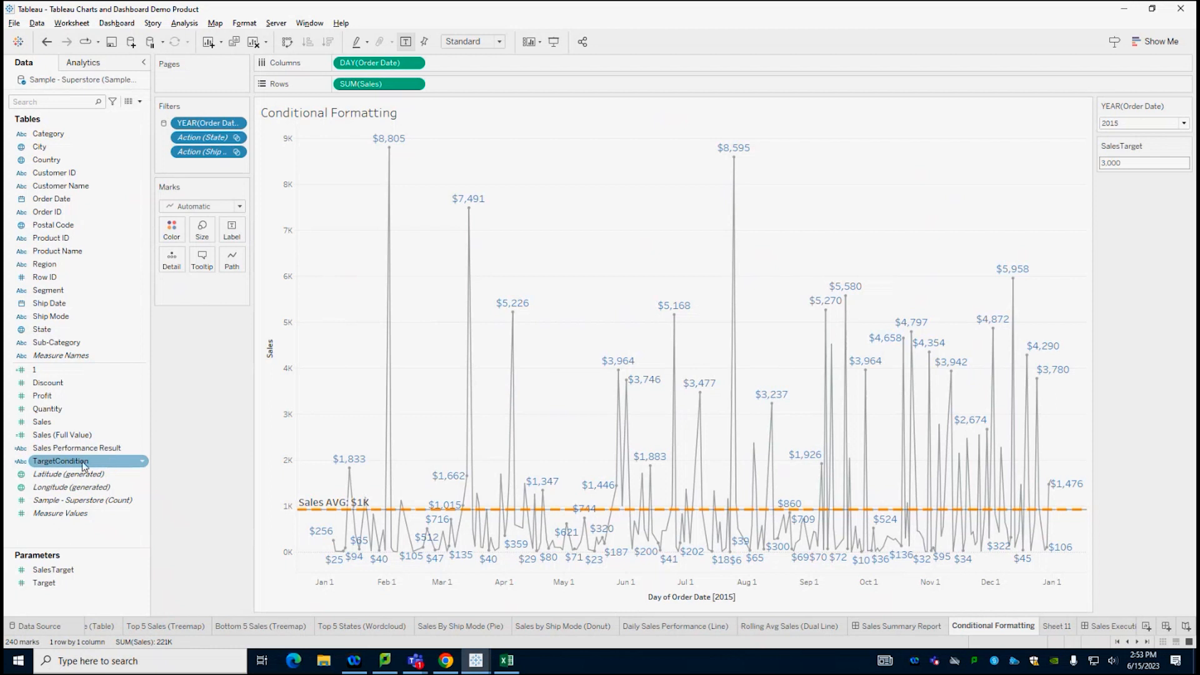
pyautogui.rightClick(117, 463)
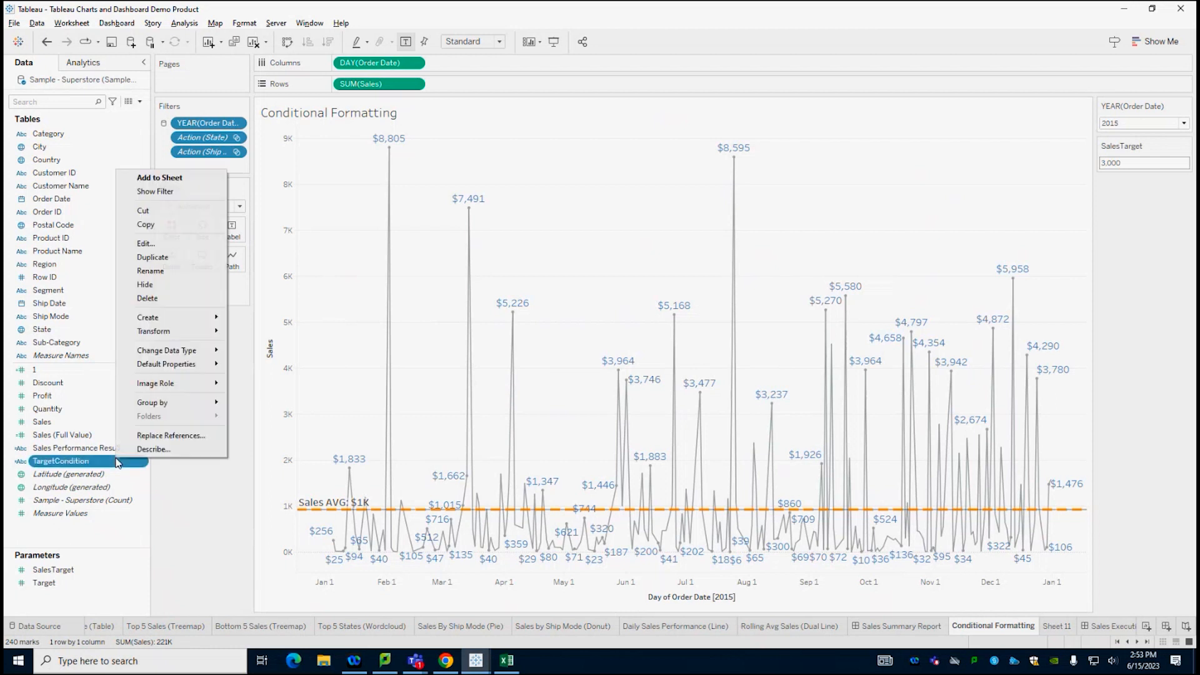
pyautogui.click(170, 244)
pyautogui.moveTo(637, 372); pyautogui.dragTo(565, 374)
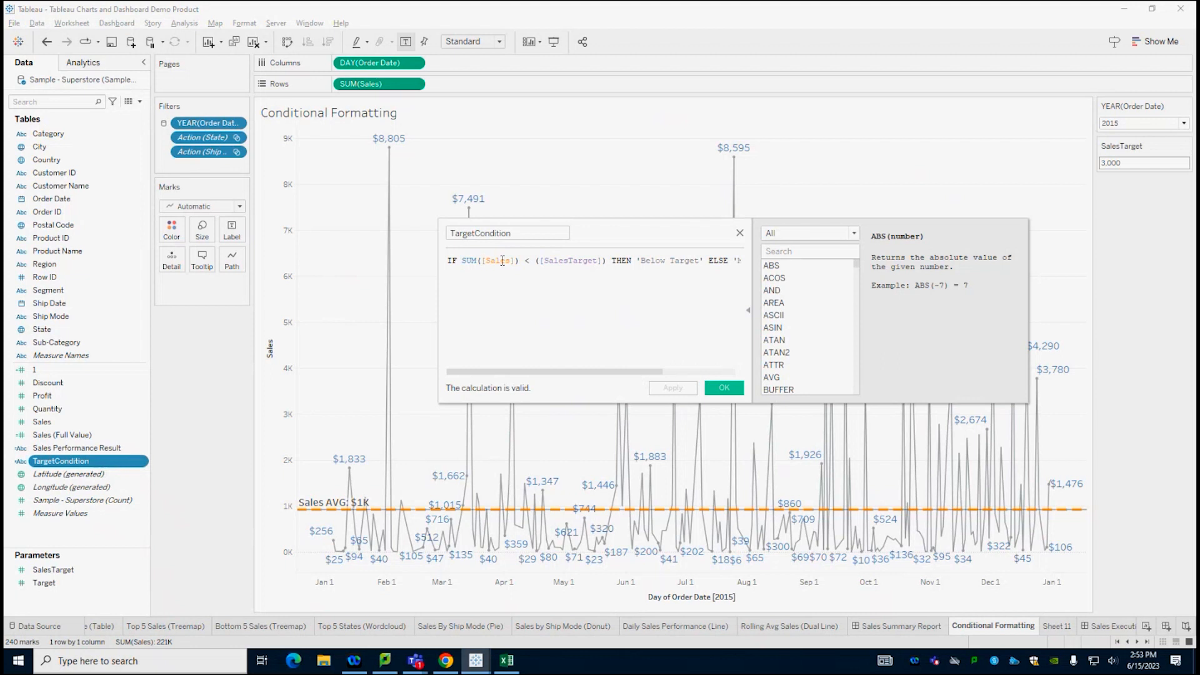
pyautogui.doubleClick(556, 261)
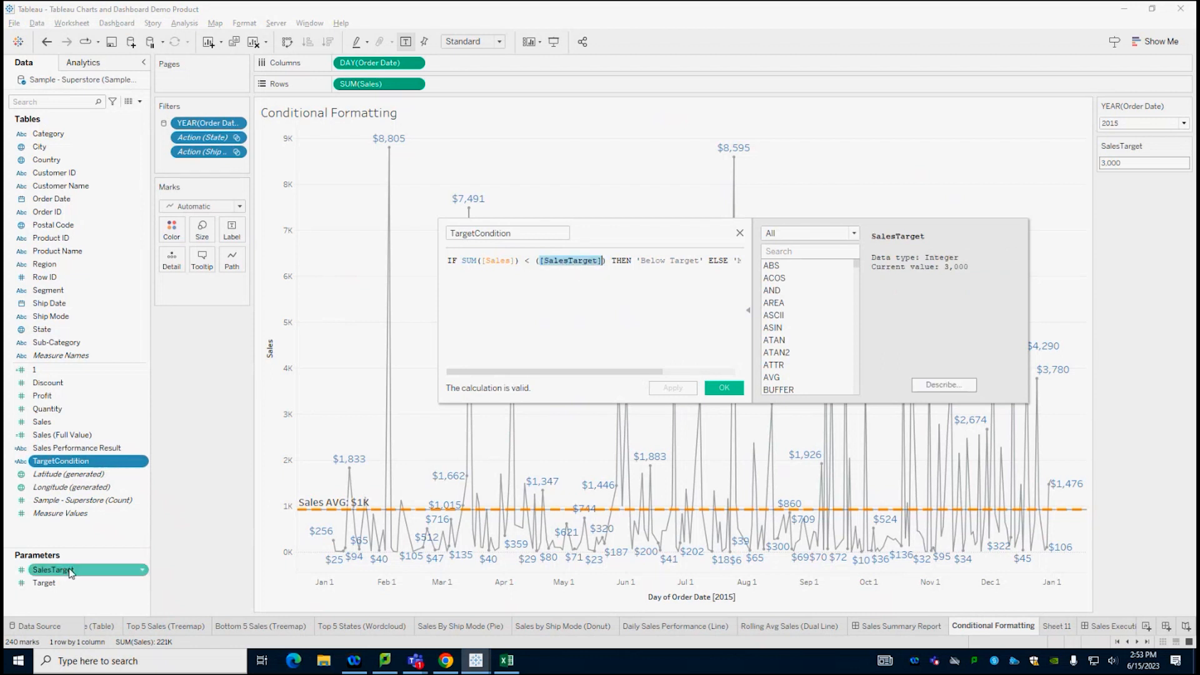
pyautogui.moveTo(636, 373); pyautogui.dragTo(688, 373)
pyautogui.moveTo(573, 263); pyautogui.dragTo(688, 262)
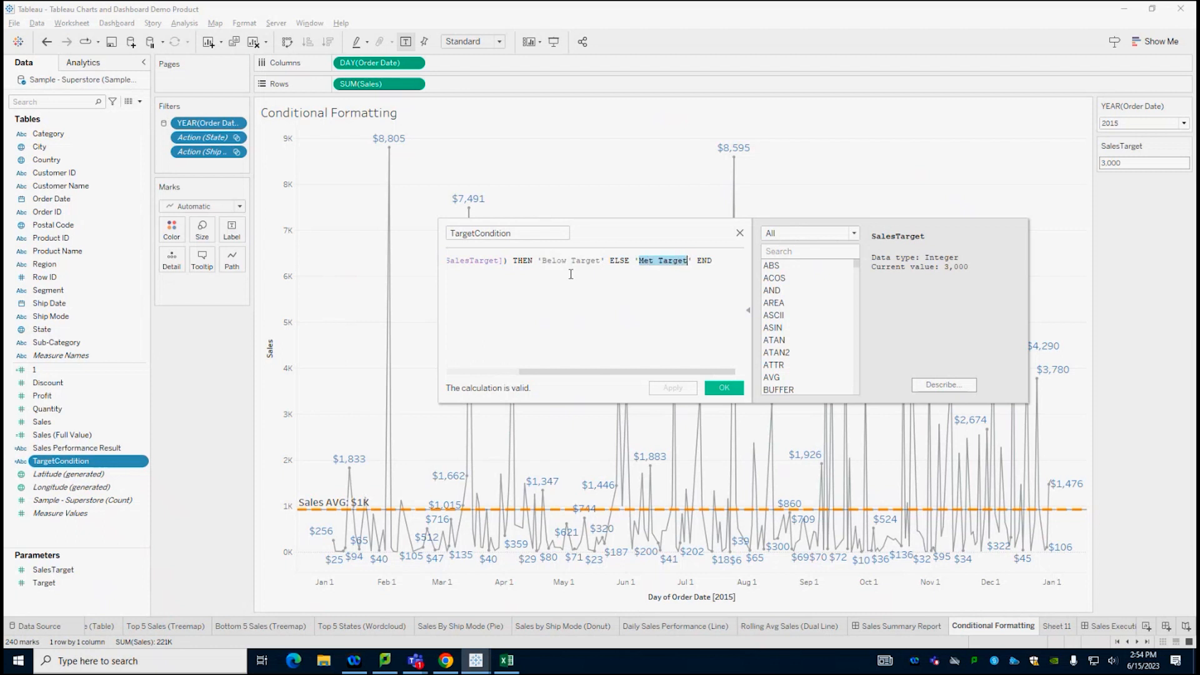
pyautogui.moveTo(543, 261); pyautogui.dragTo(597, 264)
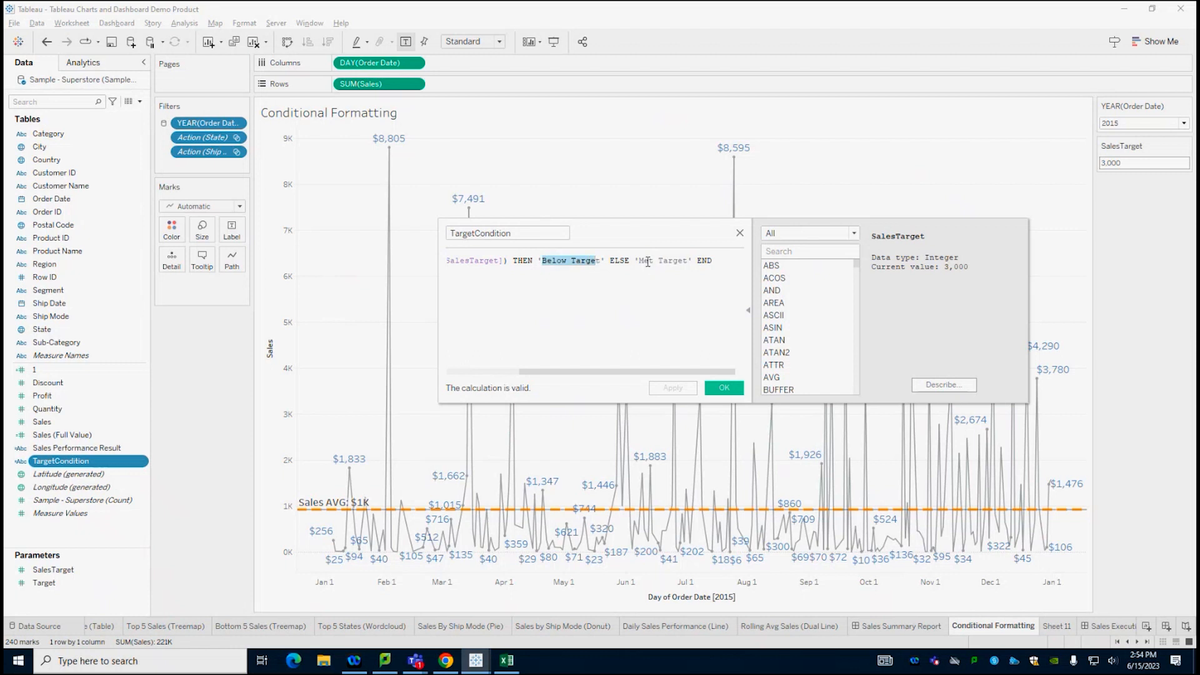
pyautogui.click(569, 260)
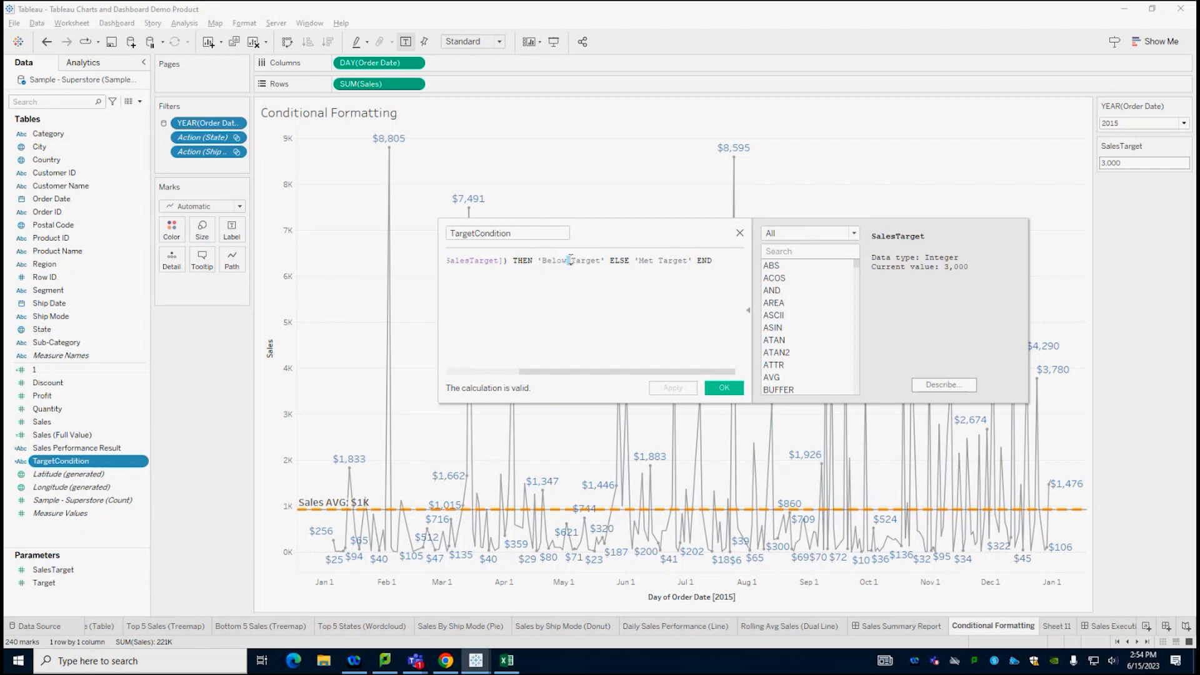
pyautogui.doubleClick(668, 260)
pyautogui.moveTo(713, 369); pyautogui.dragTo(595, 373)
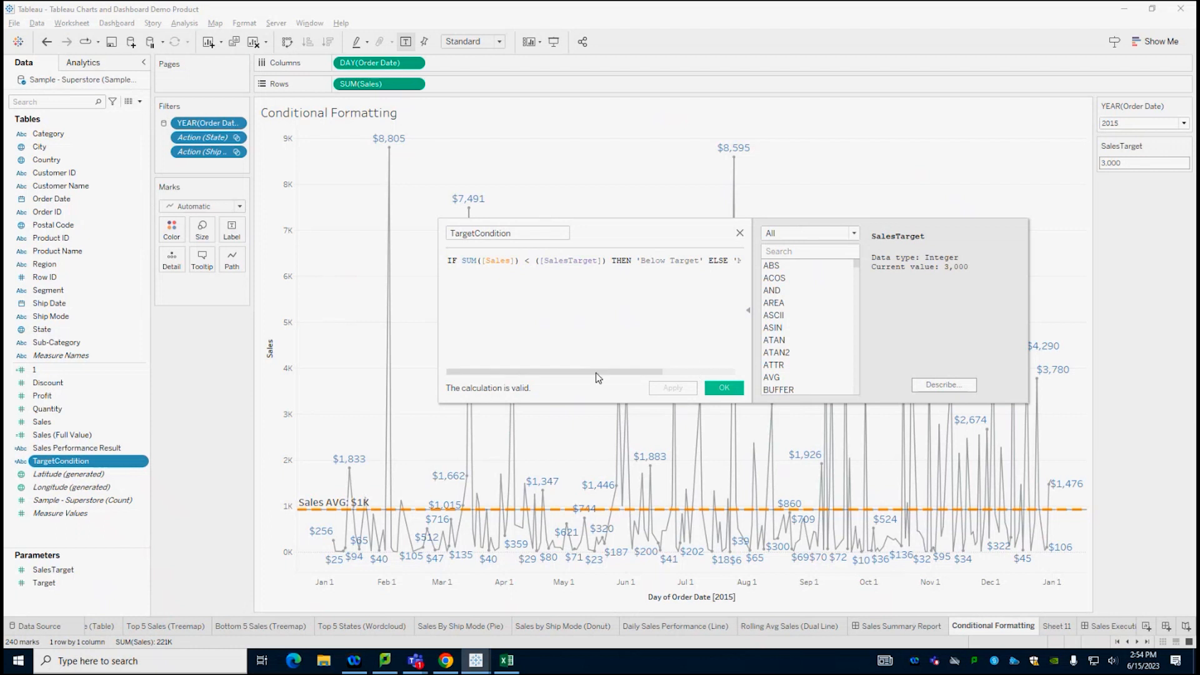
pyautogui.click(725, 388)
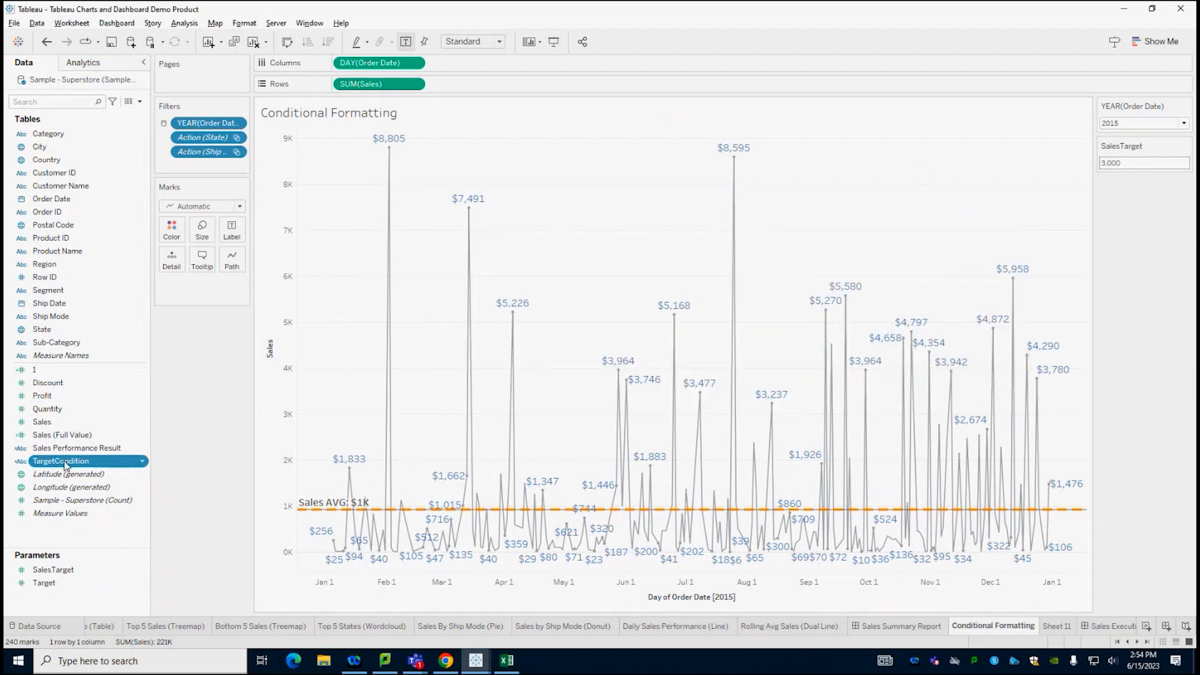
# Color the line by TargetCondition and check the colors assigned to Below Target and Met Target without changing them
pyautogui.moveTo(62, 463); pyautogui.dragTo(176, 235)
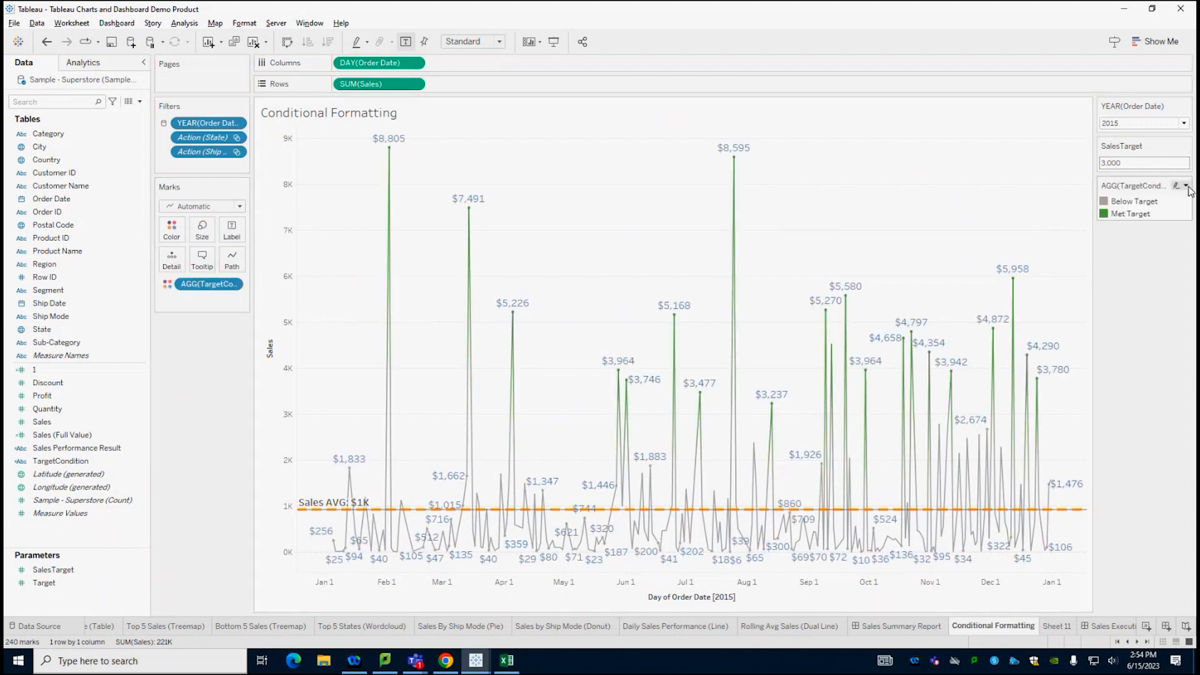
pyautogui.click(1186, 186)
pyautogui.click(1110, 199)
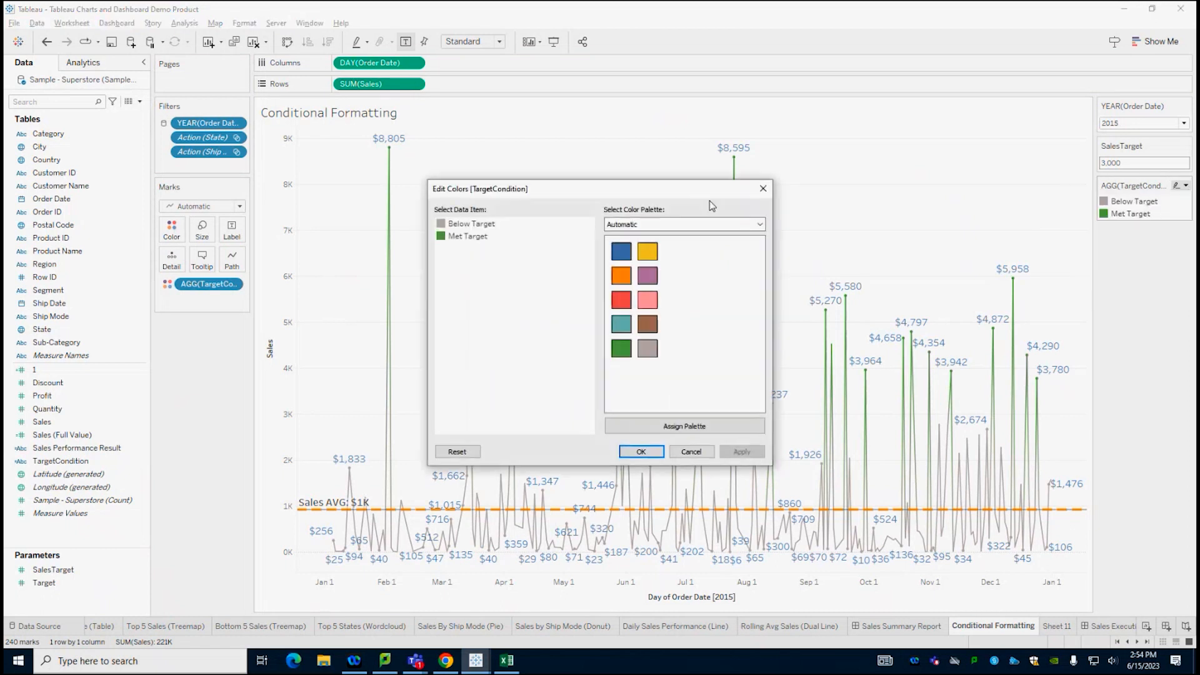
pyautogui.click(468, 225)
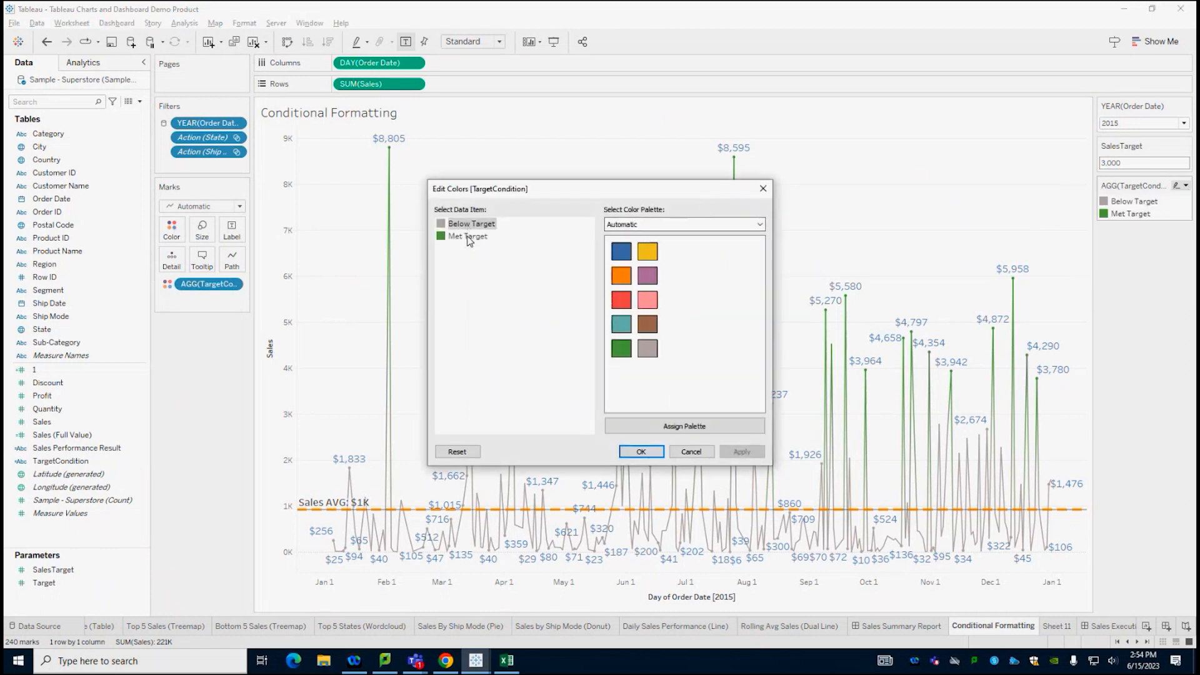
pyautogui.click(468, 237)
pyautogui.click(472, 220)
pyautogui.click(467, 238)
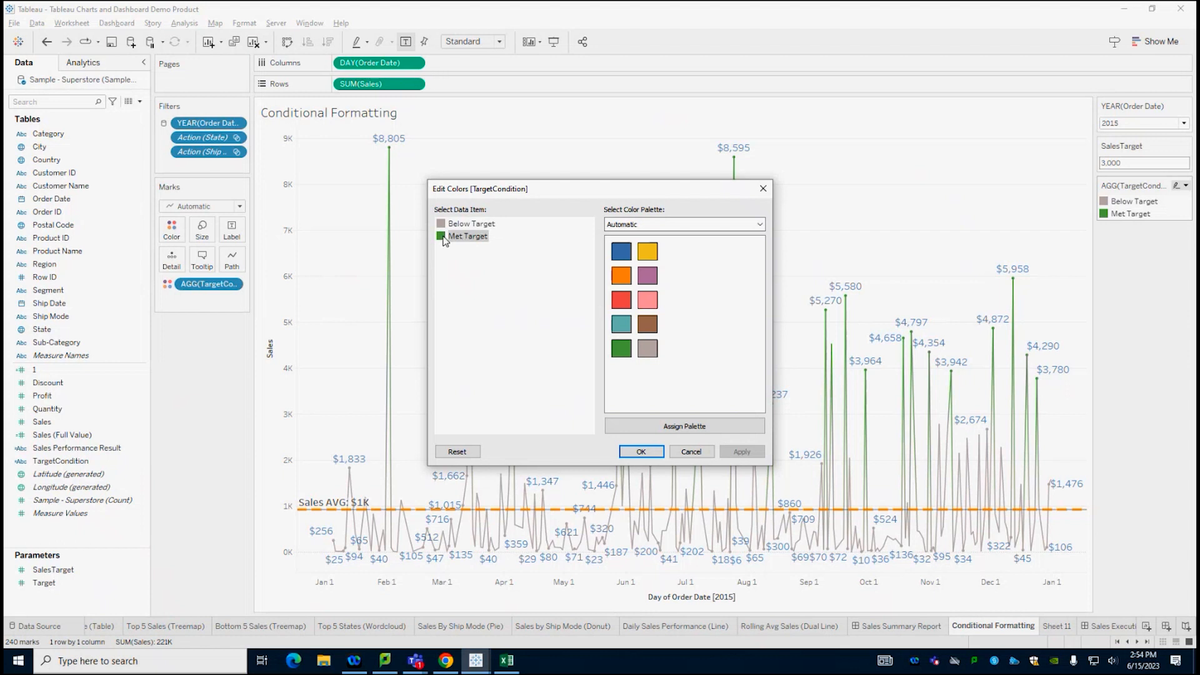
pyautogui.click(691, 452)
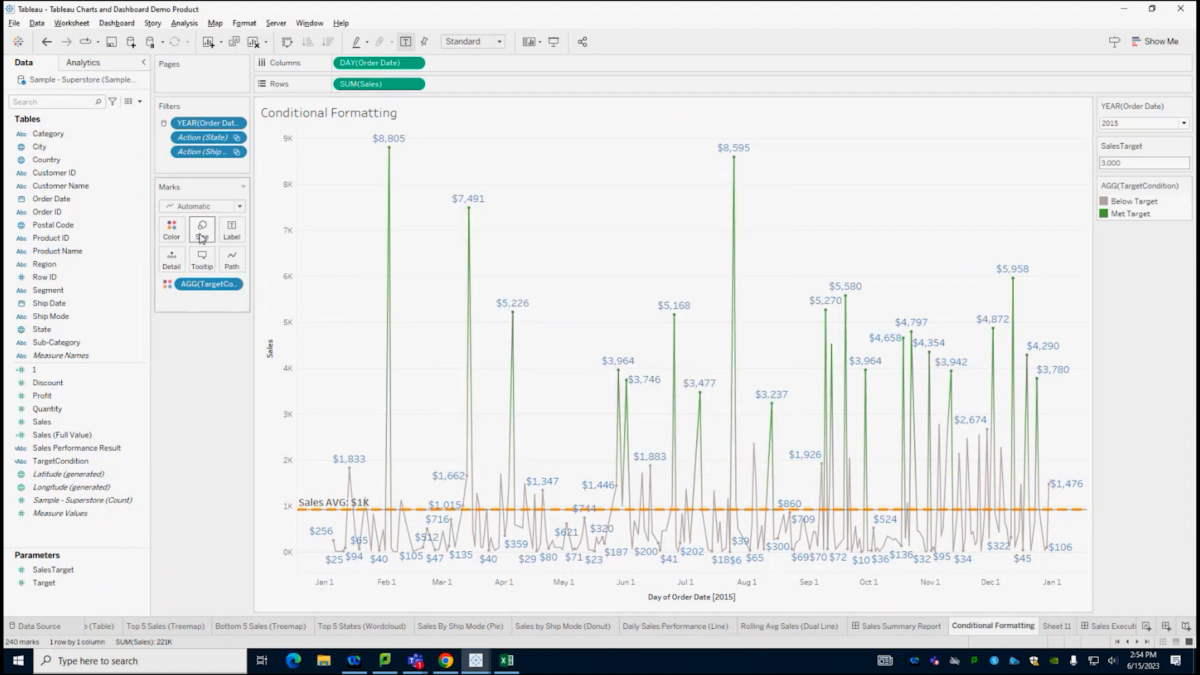
# Vary the line thickness by TargetCondition and slightly reduce the overall mark size
pyautogui.moveTo(61, 461); pyautogui.dragTo(201, 230)
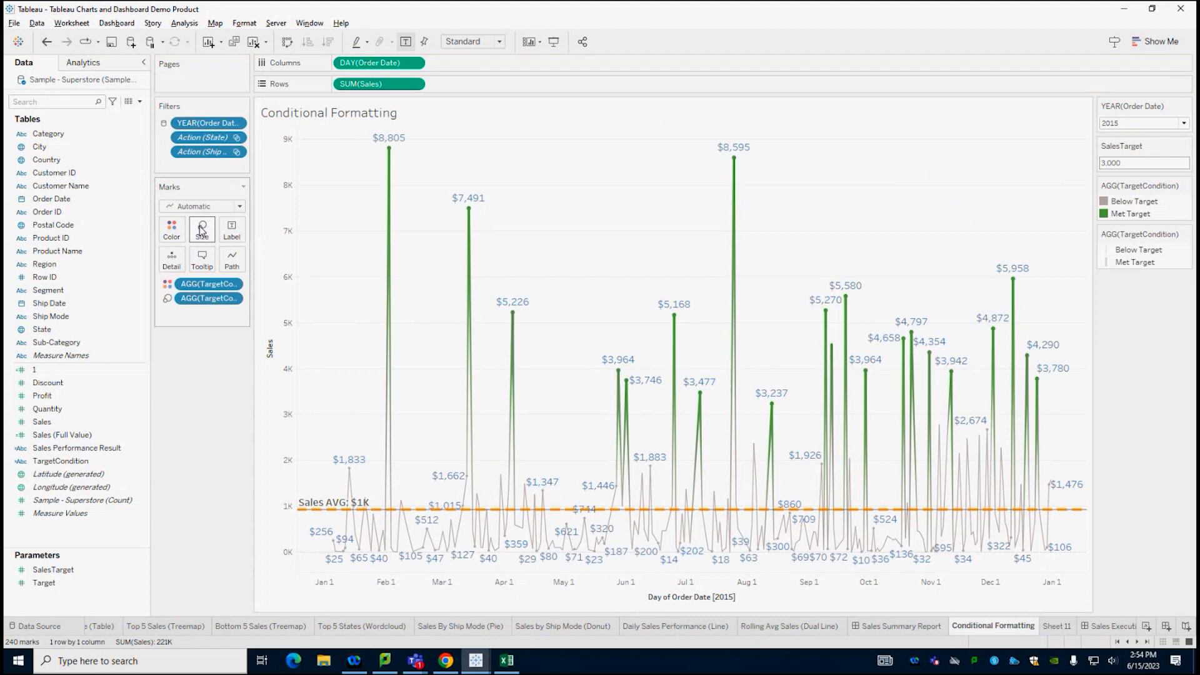
pyautogui.click(201, 230)
pyautogui.moveTo(207, 261)
pyautogui.mouseDown()
pyautogui.moveTo(259, 262)
pyautogui.moveTo(203, 263)
pyautogui.mouseUp()
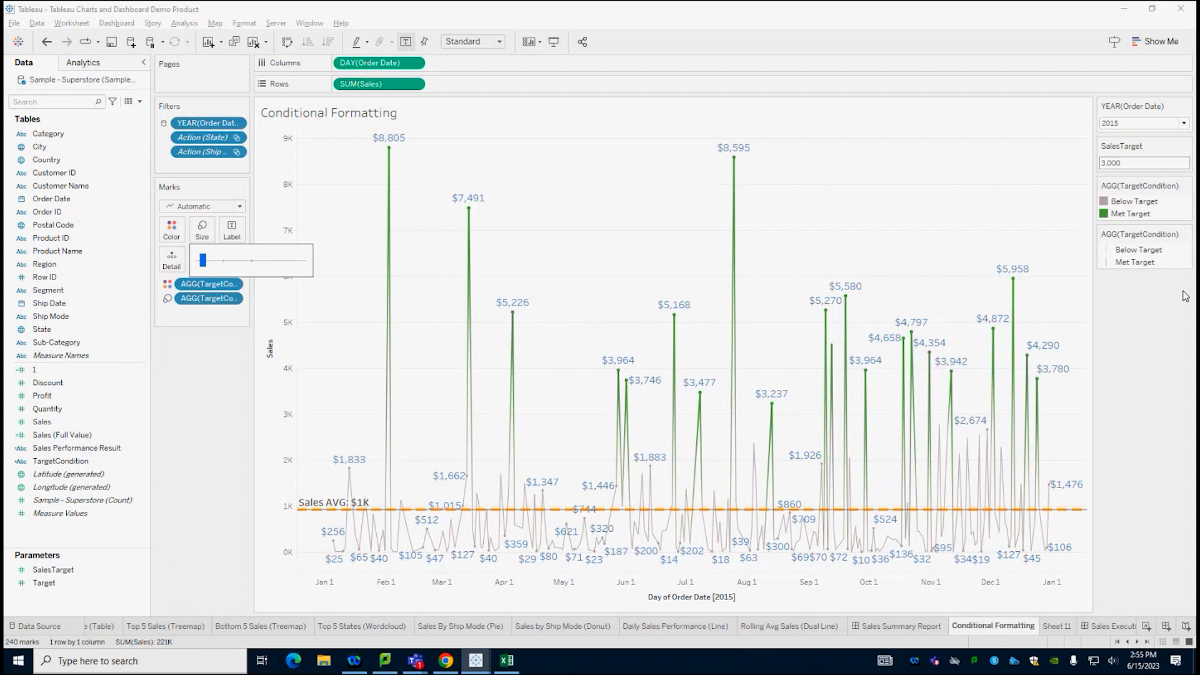
pyautogui.click(1158, 369)
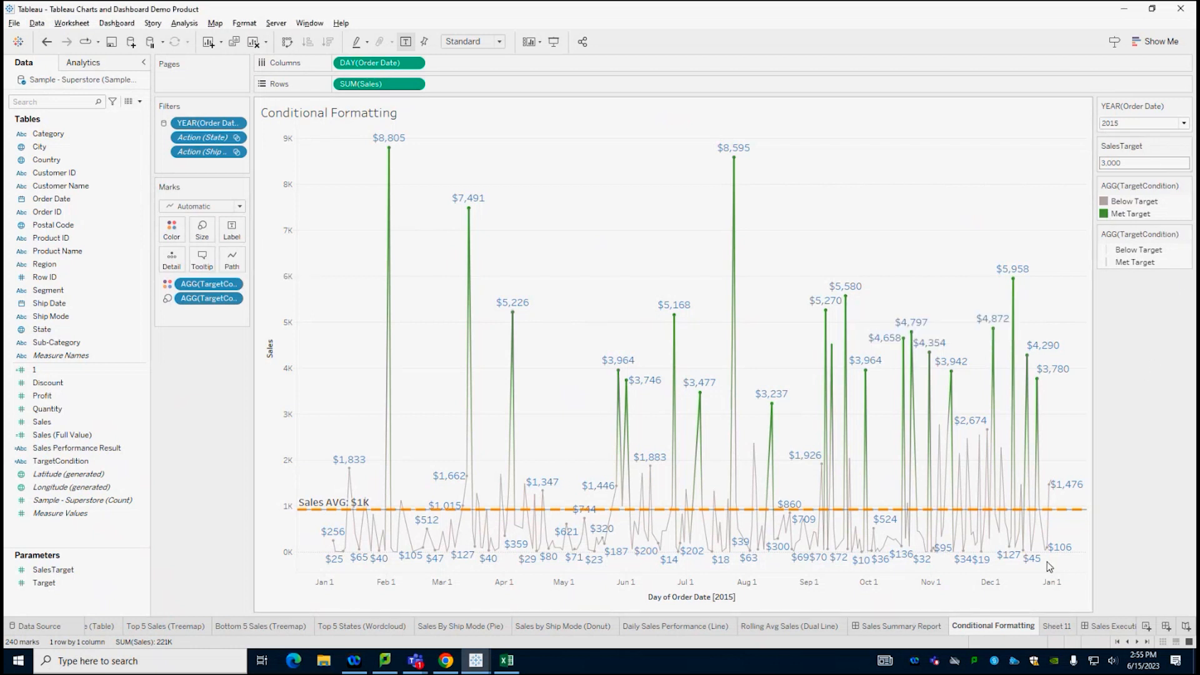
# Go to the Sales Executive Summary dashboard and set its SalesTarget to 5000
pyautogui.click(903, 626)
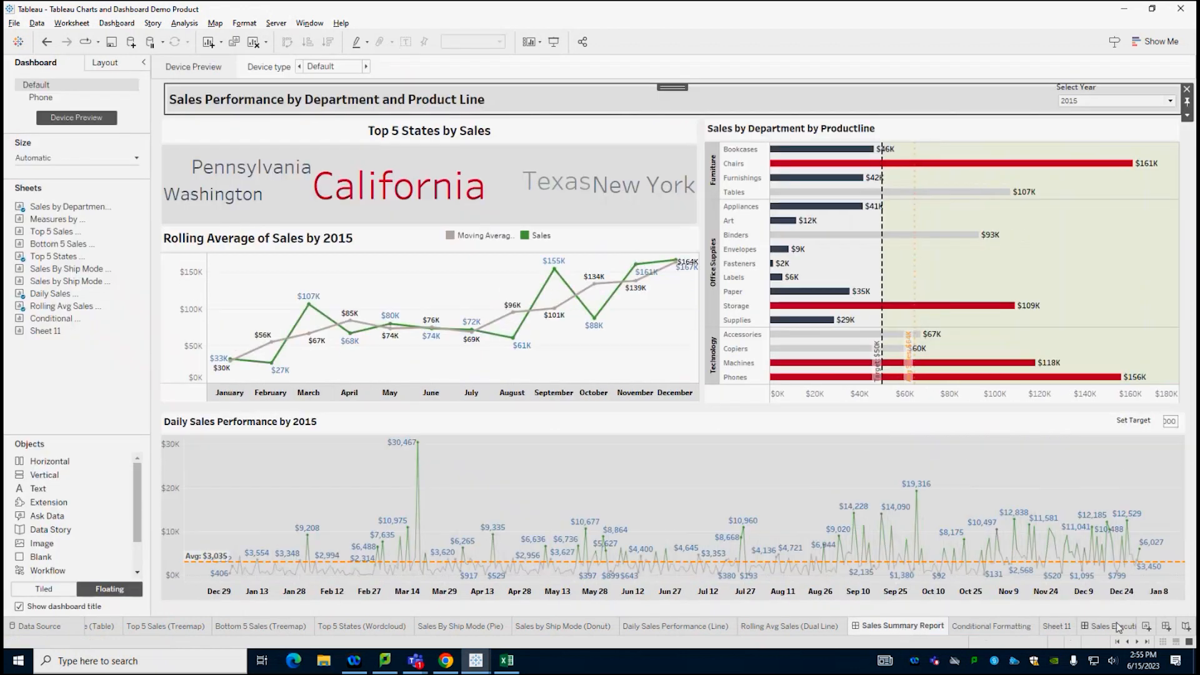
pyautogui.click(1113, 625)
pyautogui.click(1044, 100)
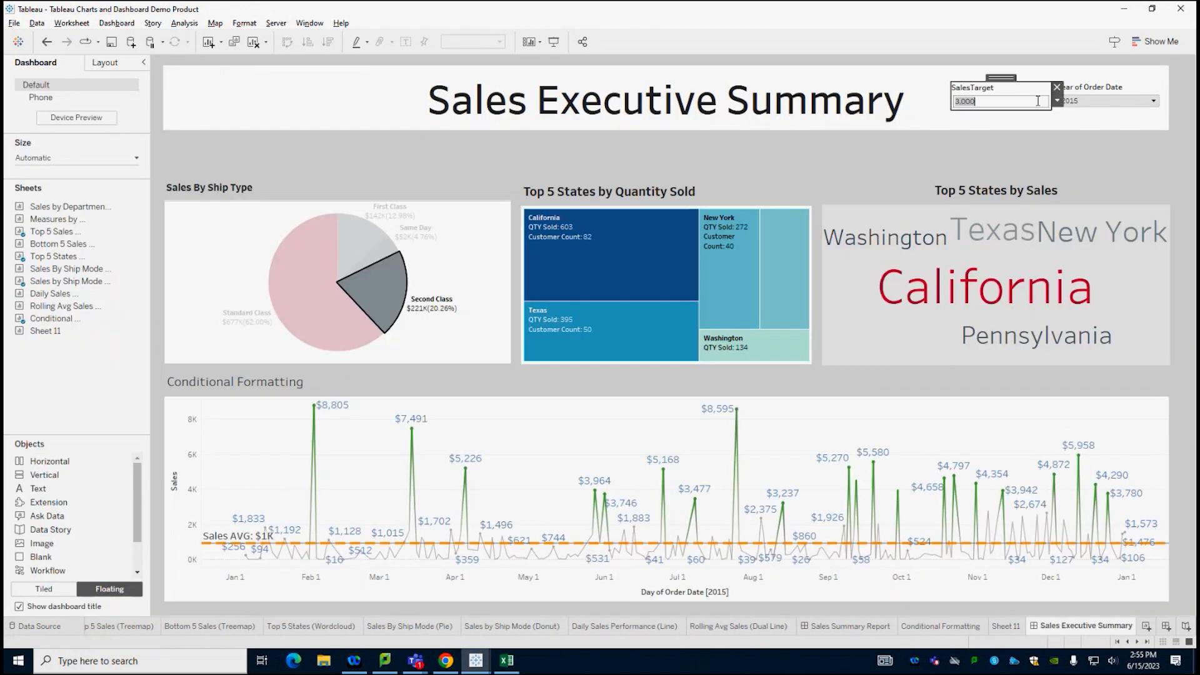
pyautogui.write('5')
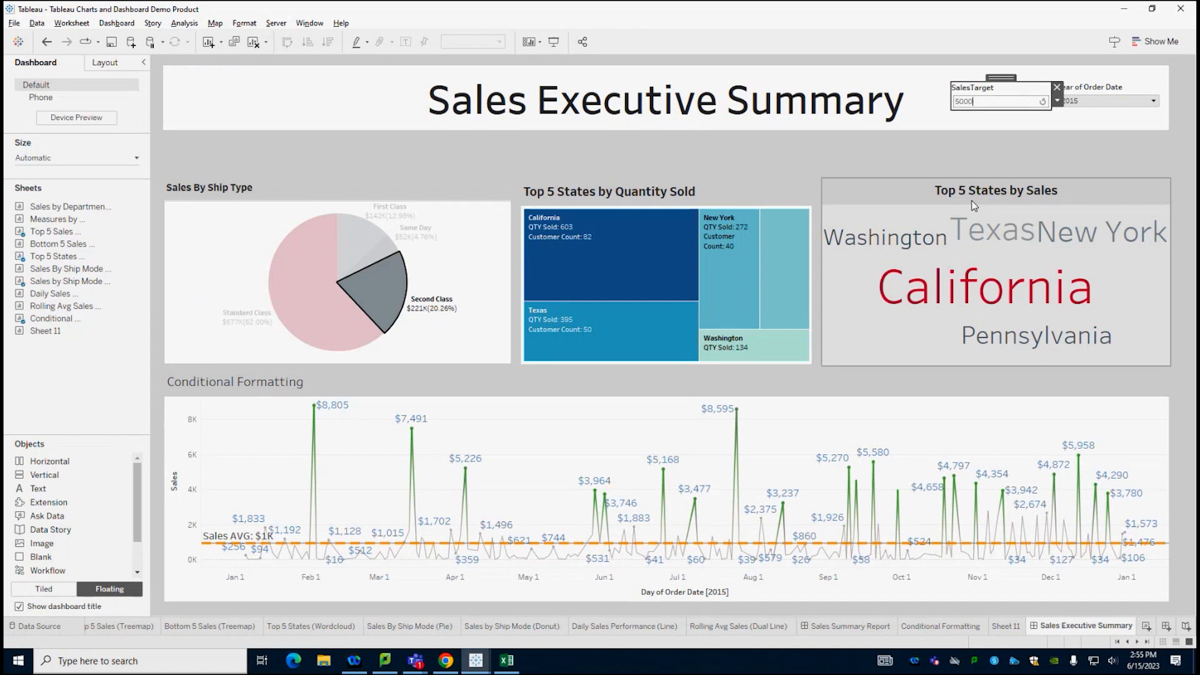
pyautogui.press('Return')
# Clear the Second Class selection in the Sales By Ship Type chart so the dashboard covers all ship modes
pyautogui.click(373, 304)
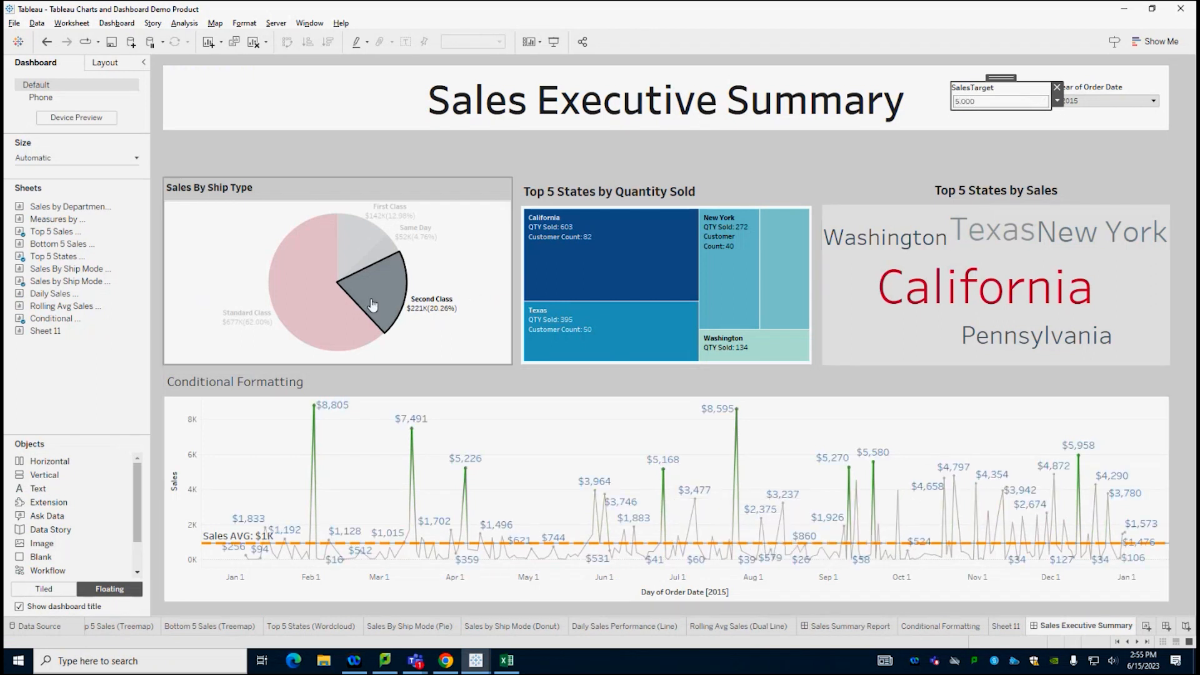
pyautogui.click(469, 303)
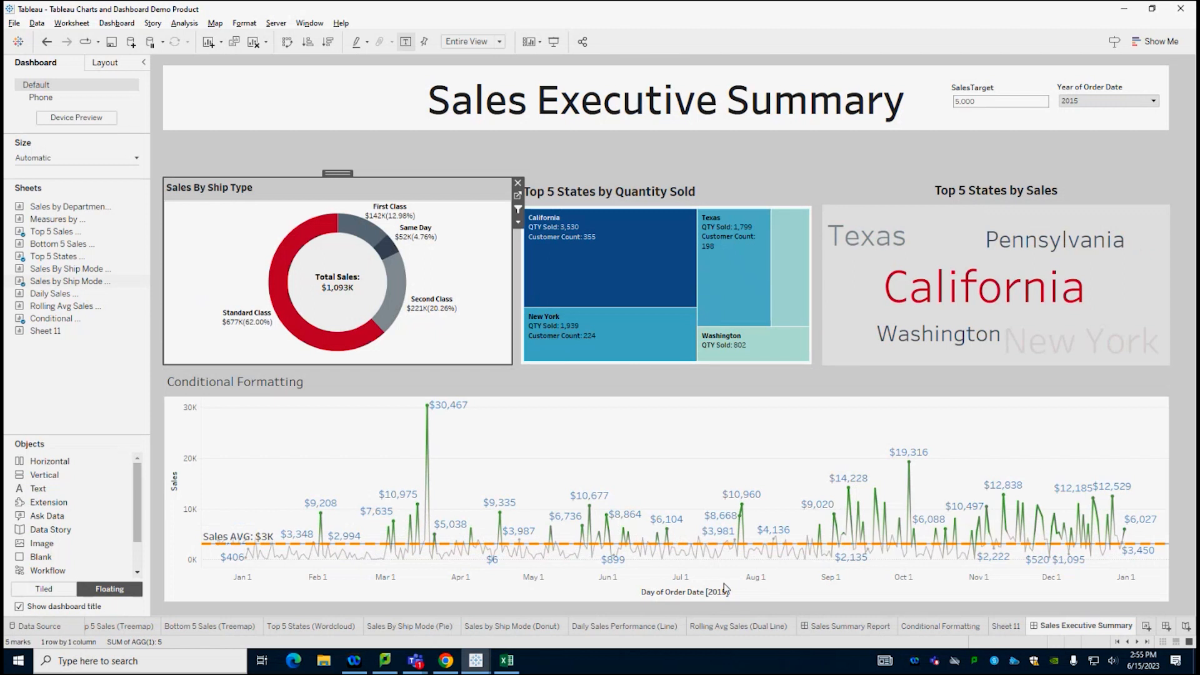
pyautogui.moveTo(1011, 352)
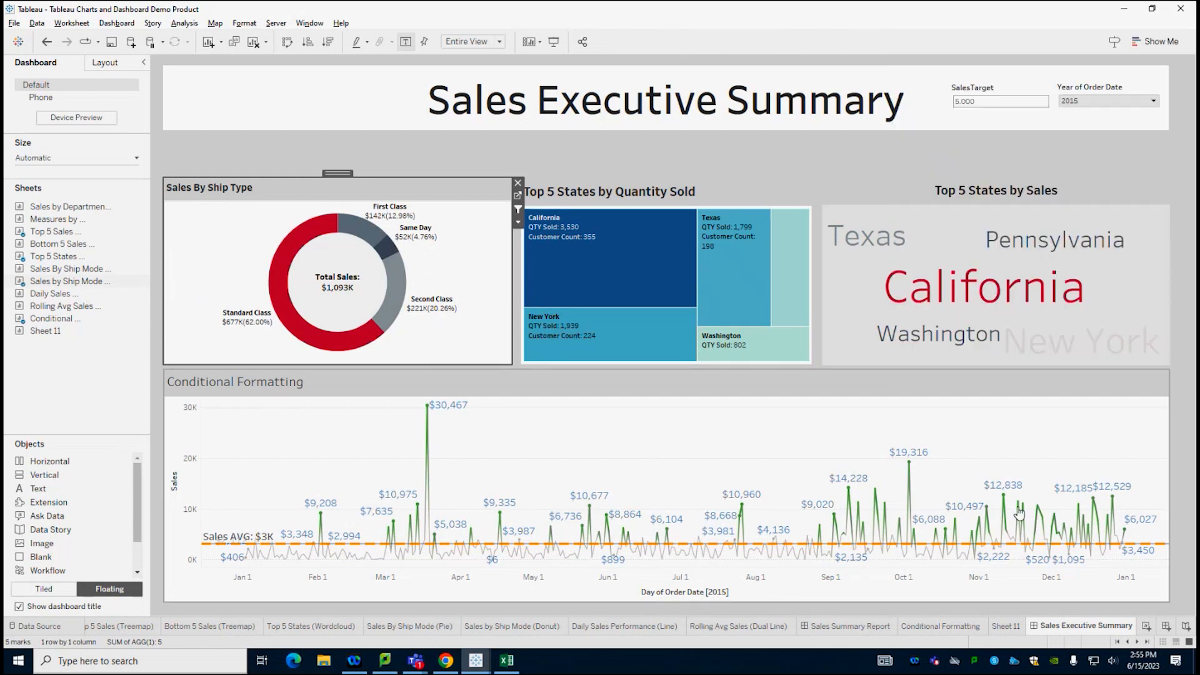